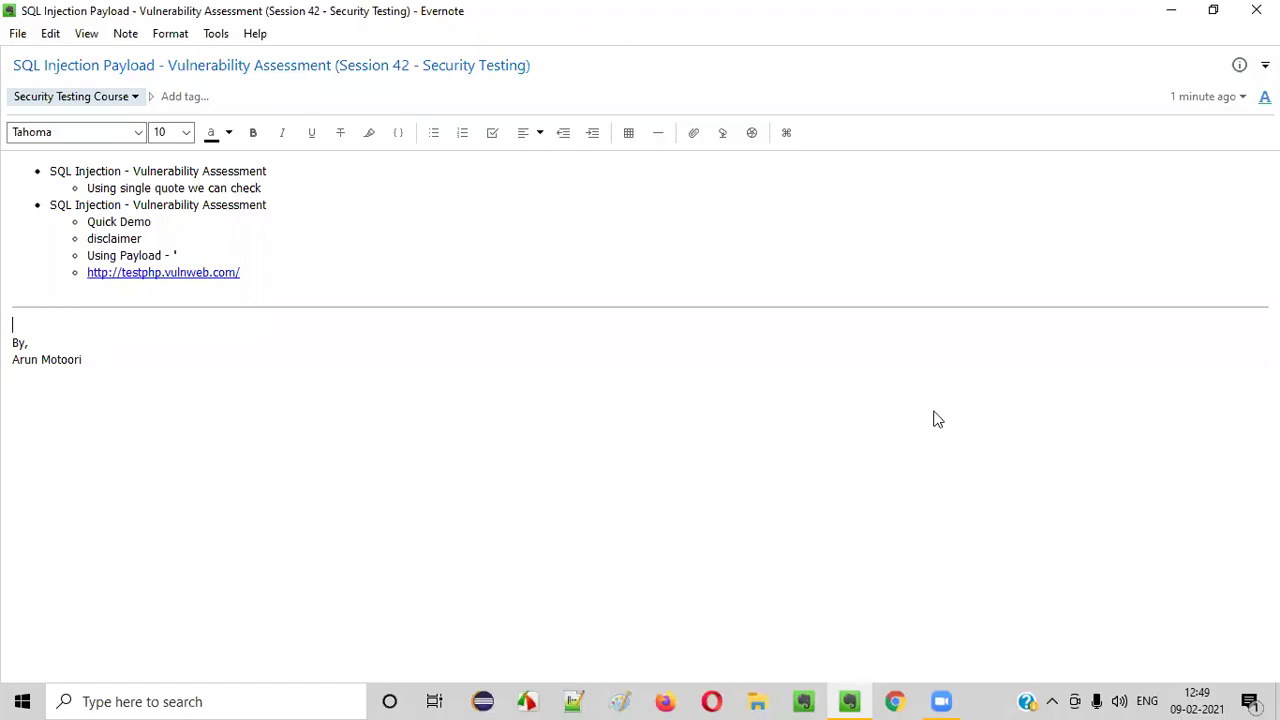
Highlight "Session 42", "SQL Injection Payload" and "Vulnerability Assessment" in turn in the note title.
{"action": "left_click_drag", "start_coordinate": [338, 67], "coordinate": [414, 67]}
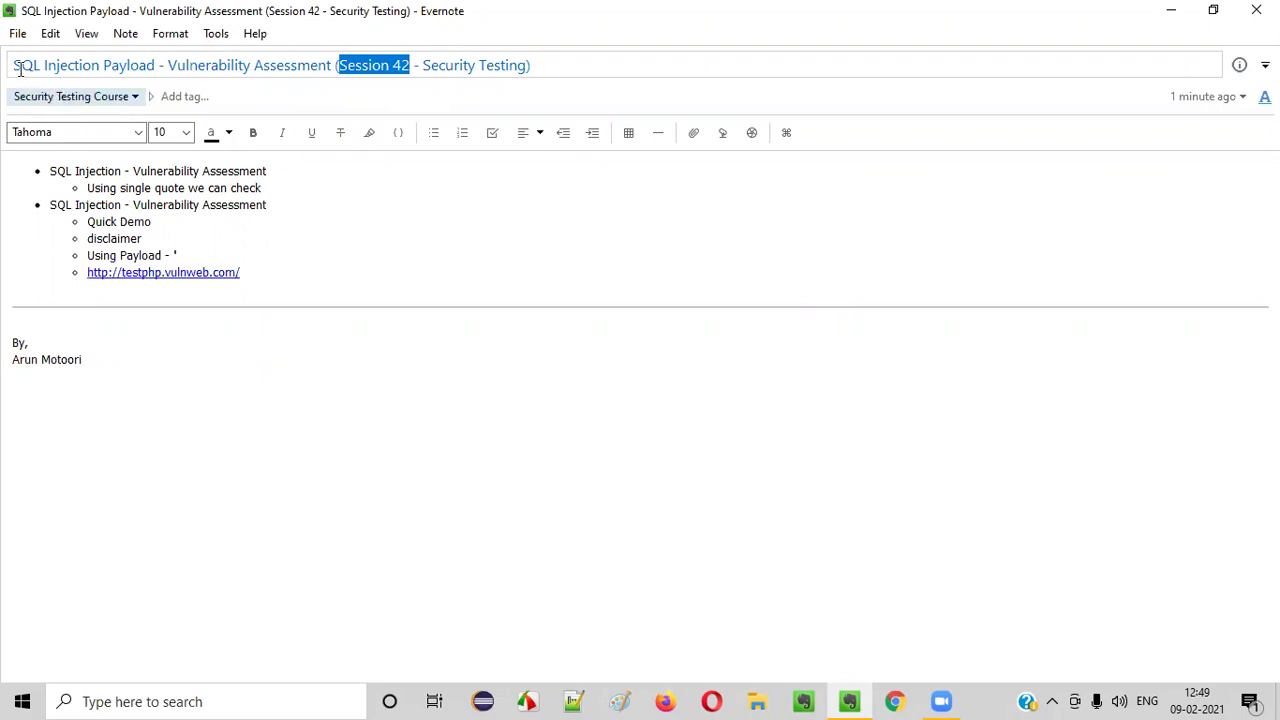
{"action": "left_click_drag", "start_coordinate": [14, 65], "coordinate": [159, 63]}
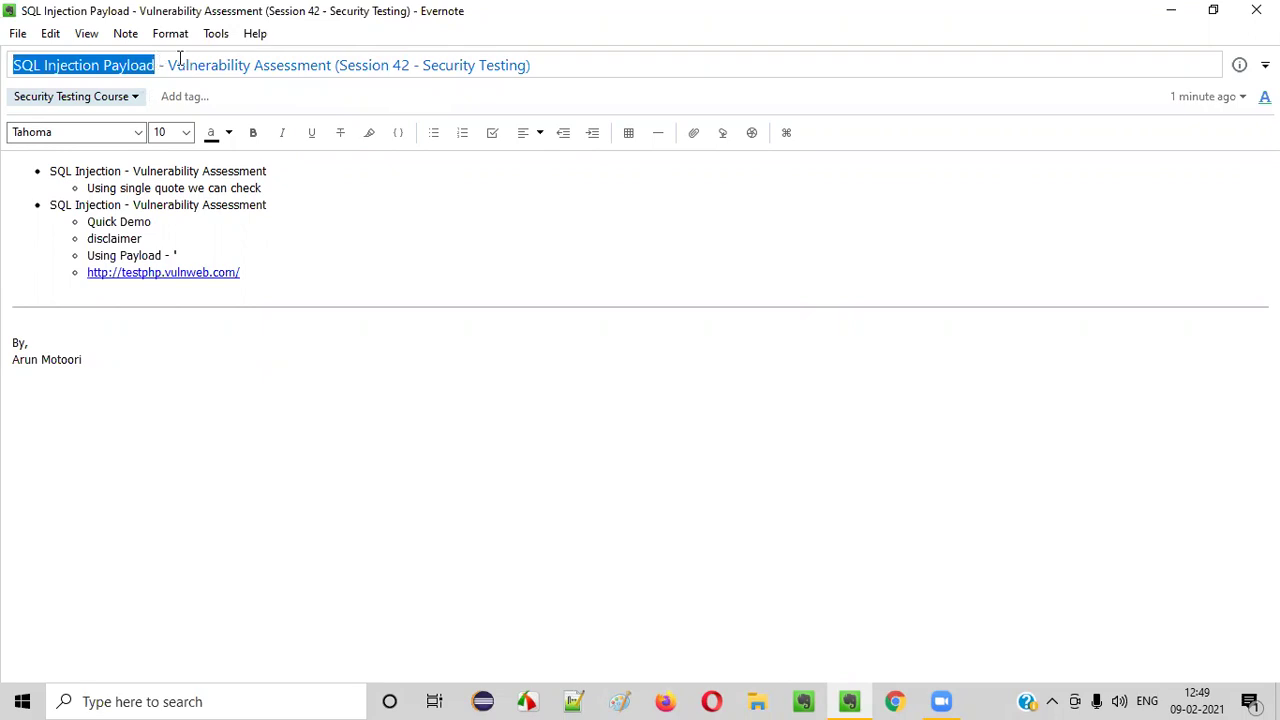
{"action": "left_click_drag", "start_coordinate": [168, 64], "coordinate": [333, 68]}
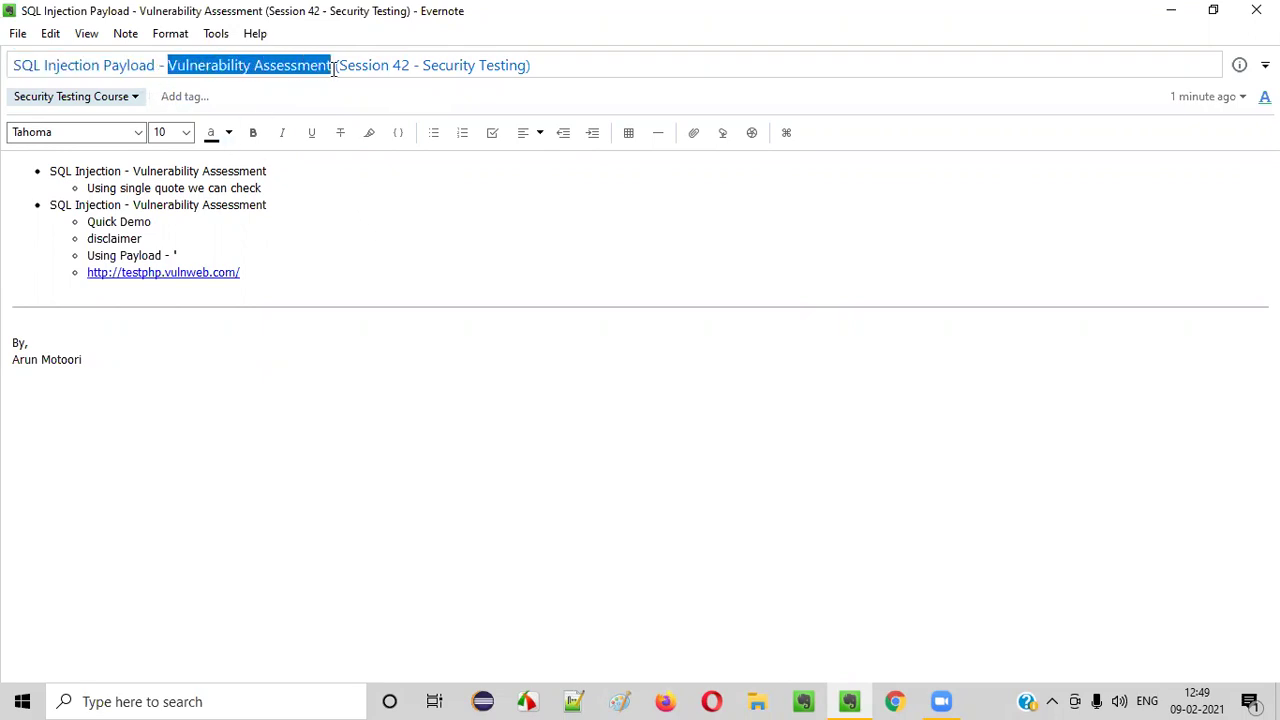
{"action": "left_click", "coordinate": [469, 220]}
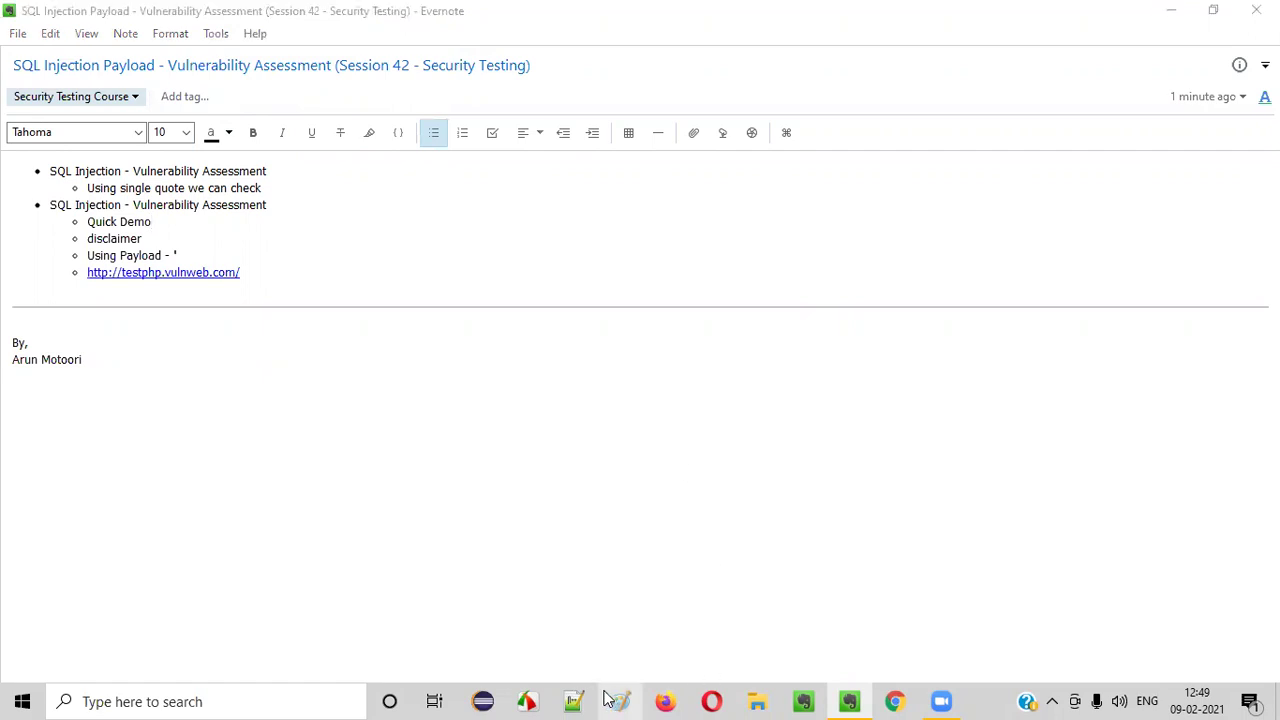
Switch to Paint and use the Text tool to write a single quote (') near the canvas's upper-left corner.
{"action": "left_click", "coordinate": [617, 699]}
{"action": "left_click", "coordinate": [272, 70]}
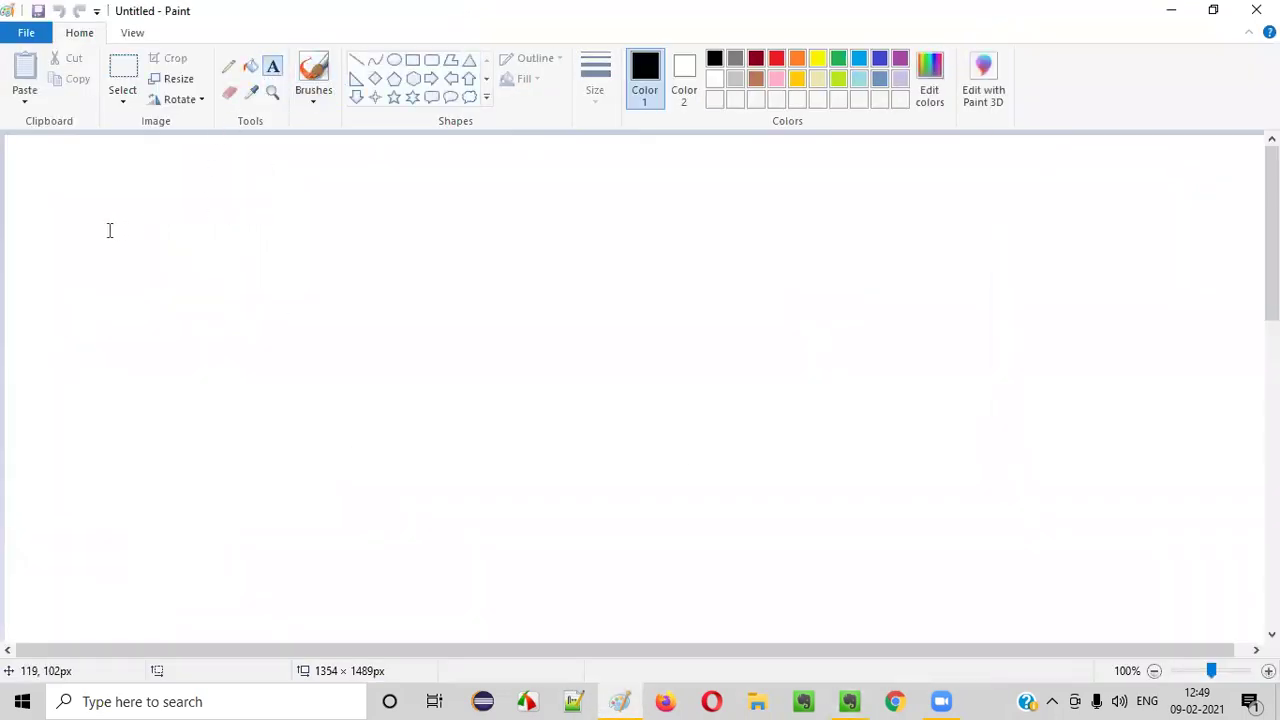
{"action": "left_click", "coordinate": [87, 182]}
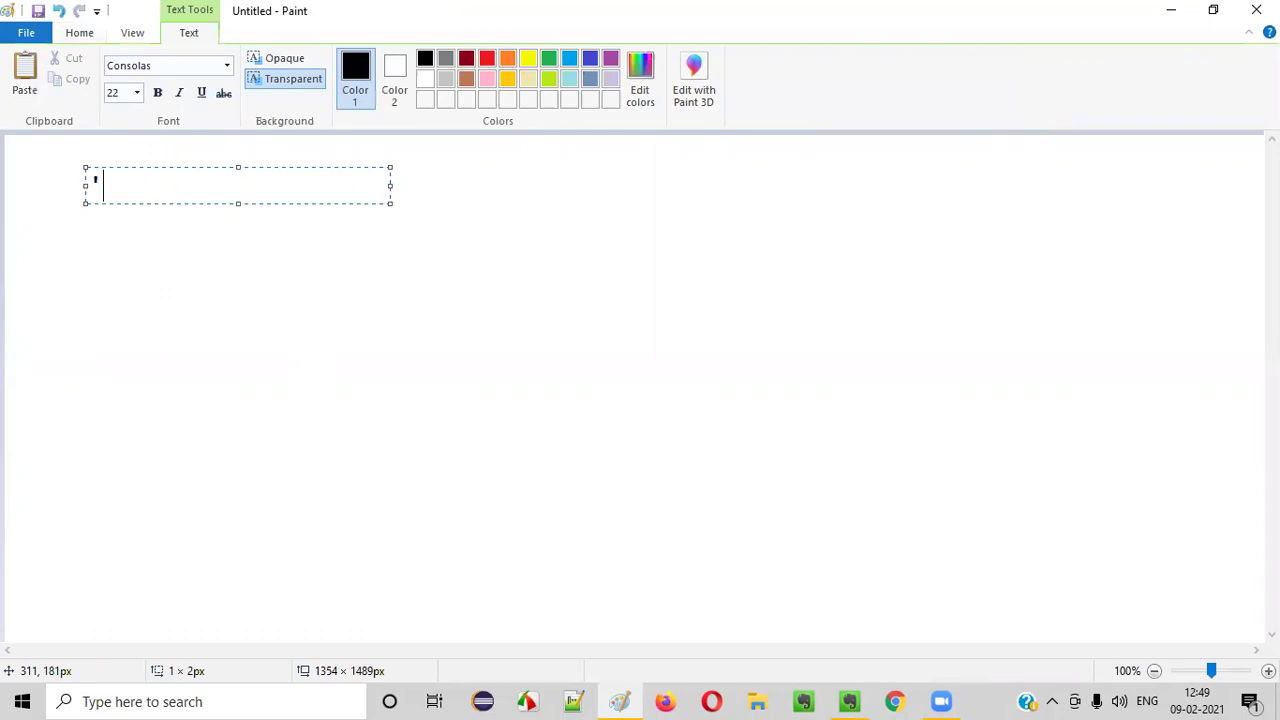
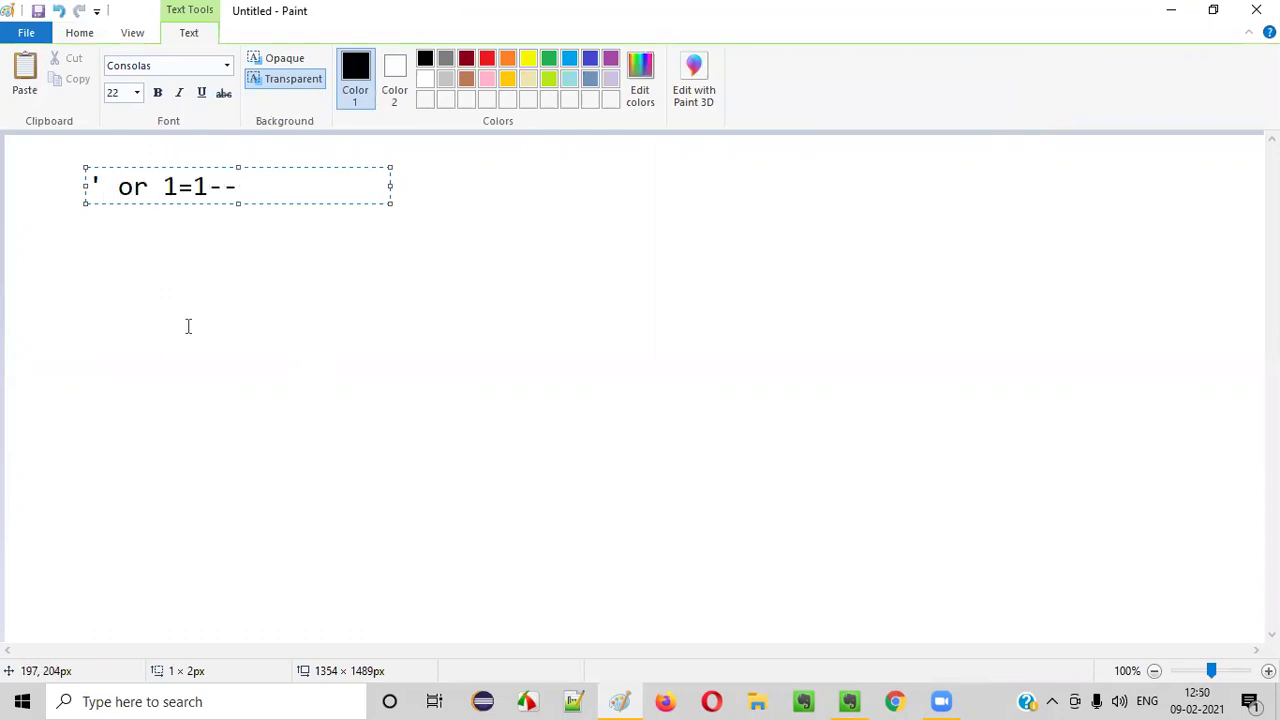
Finish the ' or 1=1-- text and write "Penetration Testing" just below it on the canvas.
{"action": "left_click", "coordinate": [188, 328]}
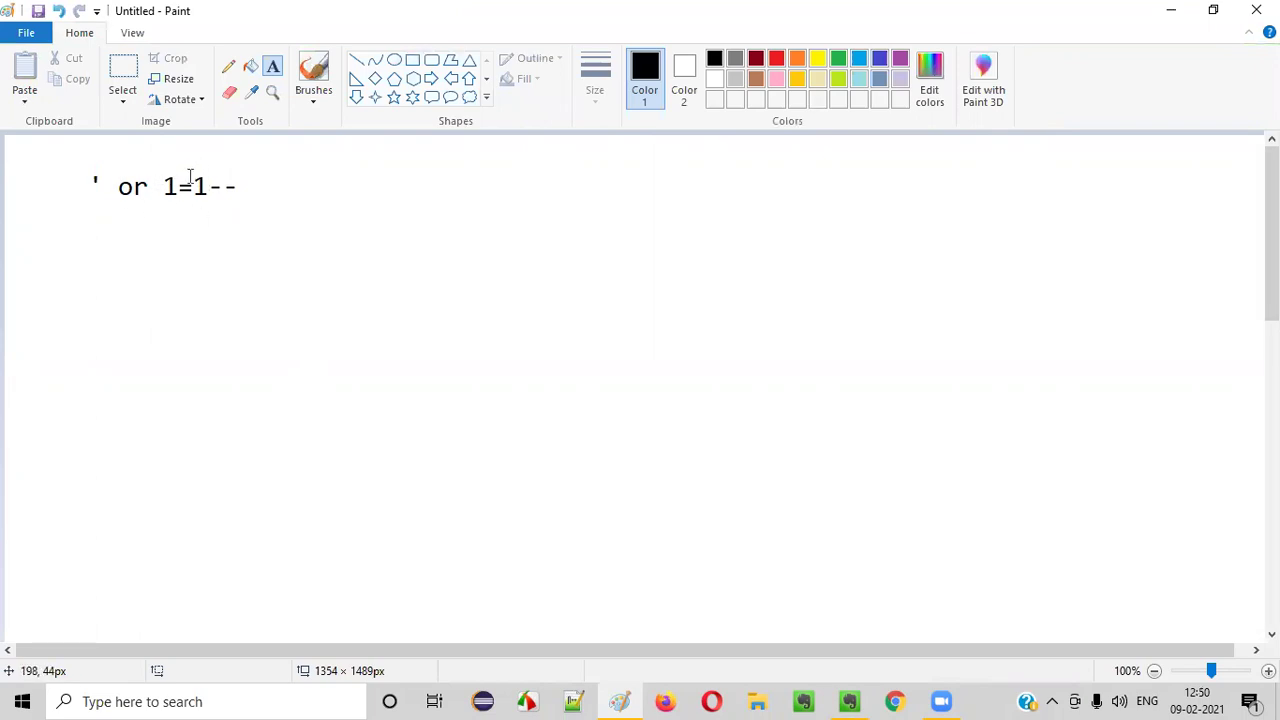
{"action": "left_click_drag", "start_coordinate": [38, 224], "coordinate": [384, 302]}
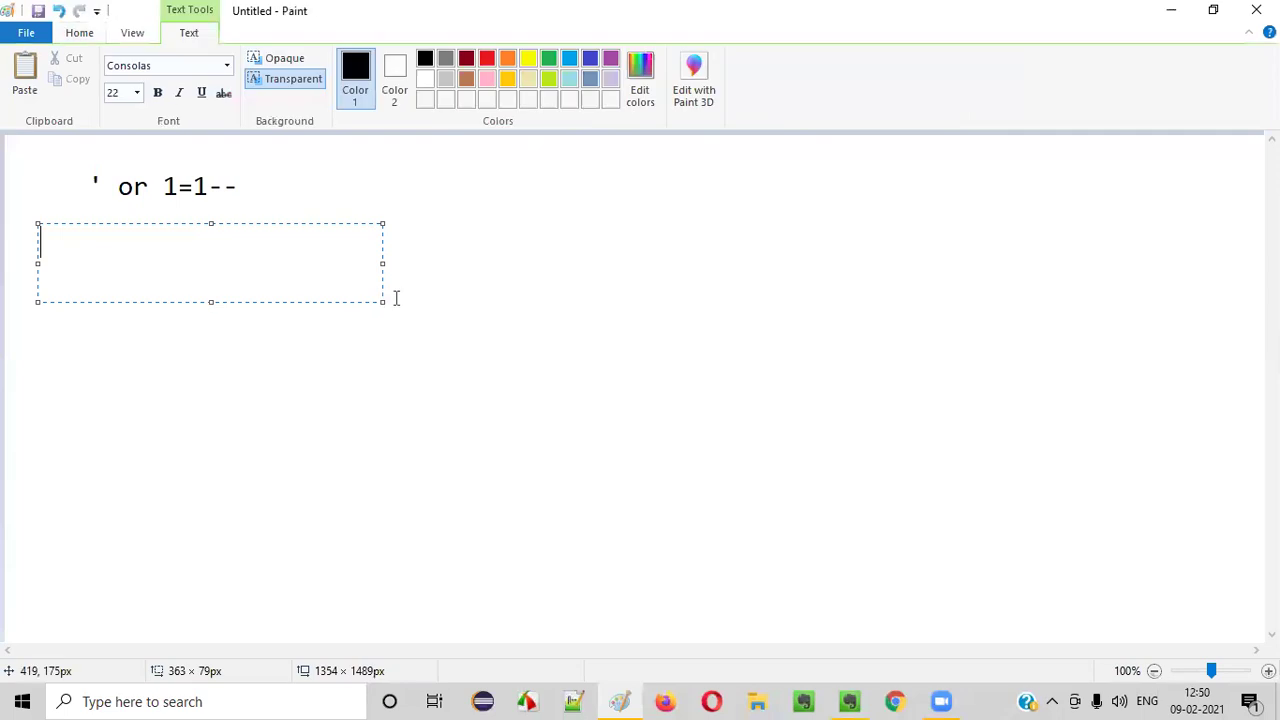
{"action": "type", "text": "Penetra"}
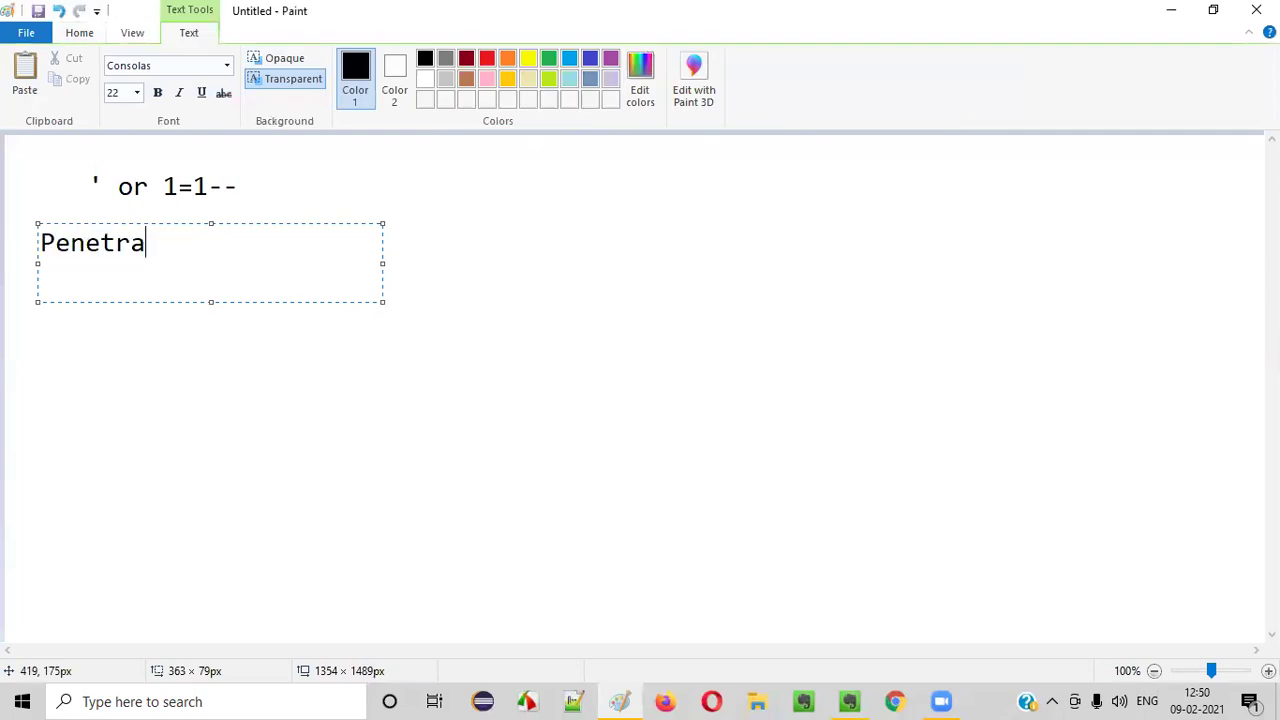
{"action": "type", "text": "tion Testing"}
{"action": "left_click", "coordinate": [306, 417]}
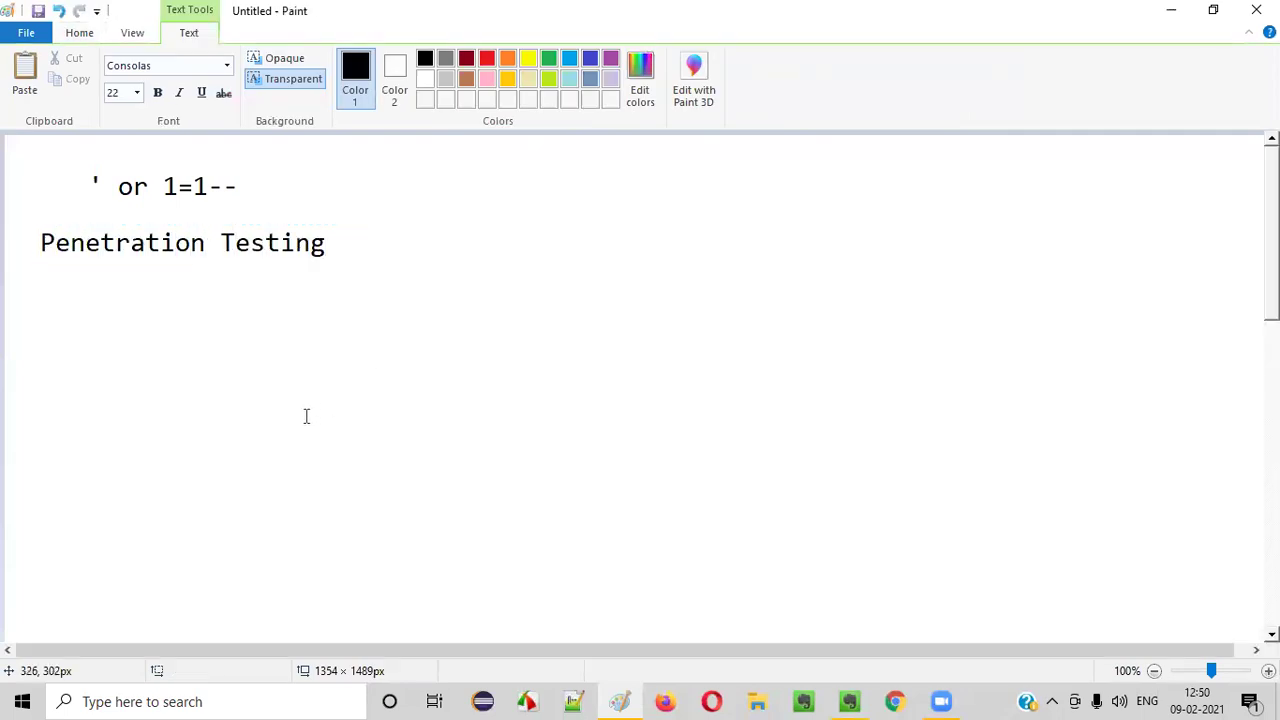
Write "Bypassing the authentication" in a new text area below "Penetration Testing".
{"action": "left_click_drag", "start_coordinate": [34, 290], "coordinate": [385, 388]}
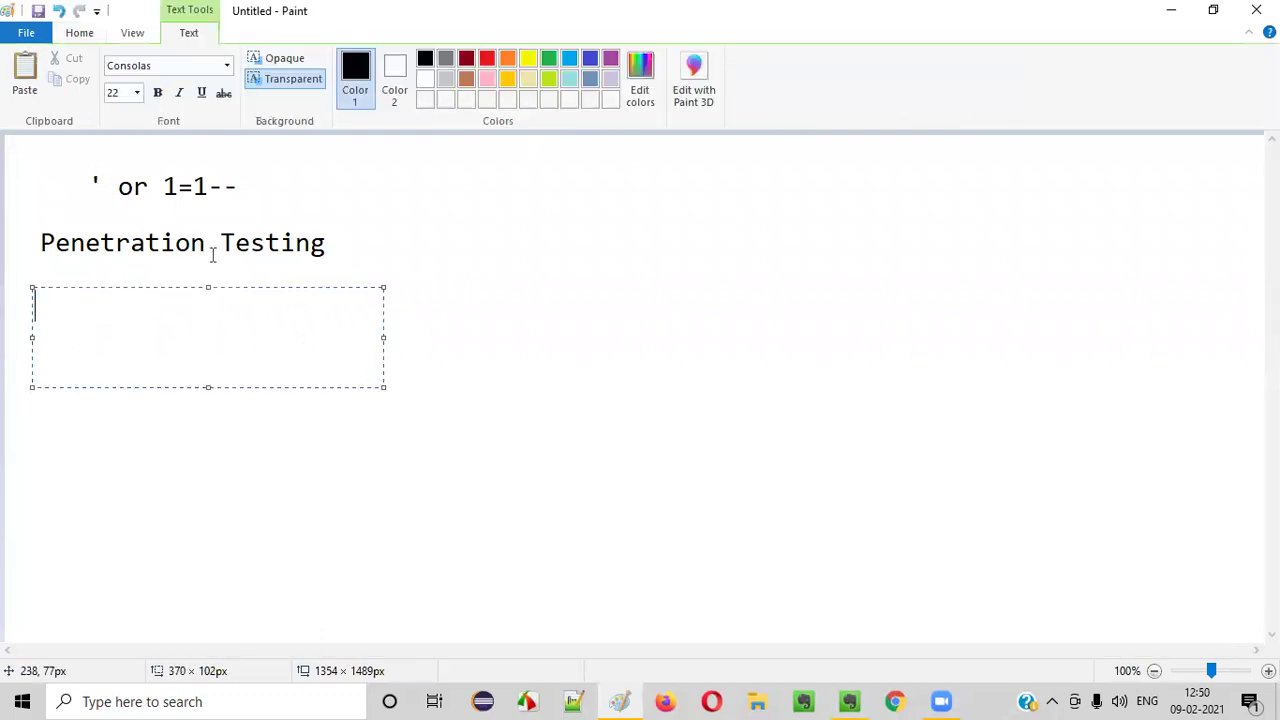
{"action": "type", "text": "Bypassing "}
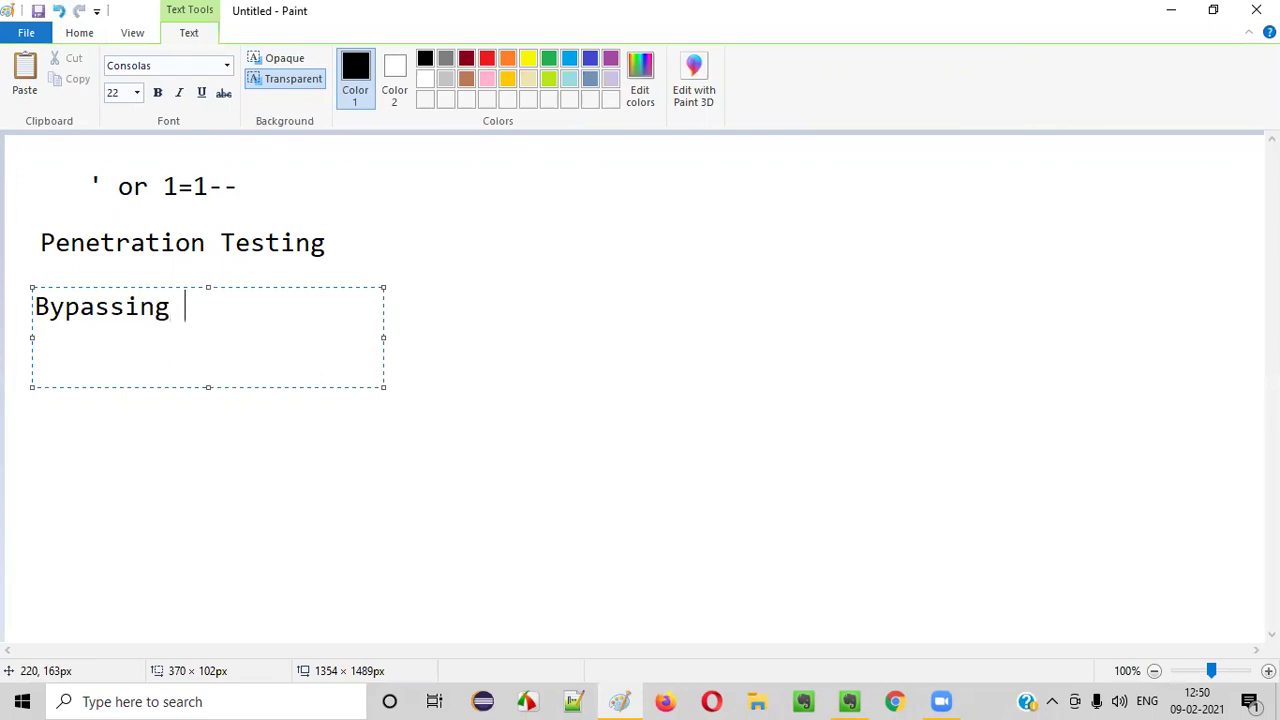
{"action": "type", "text": "the authentication"}
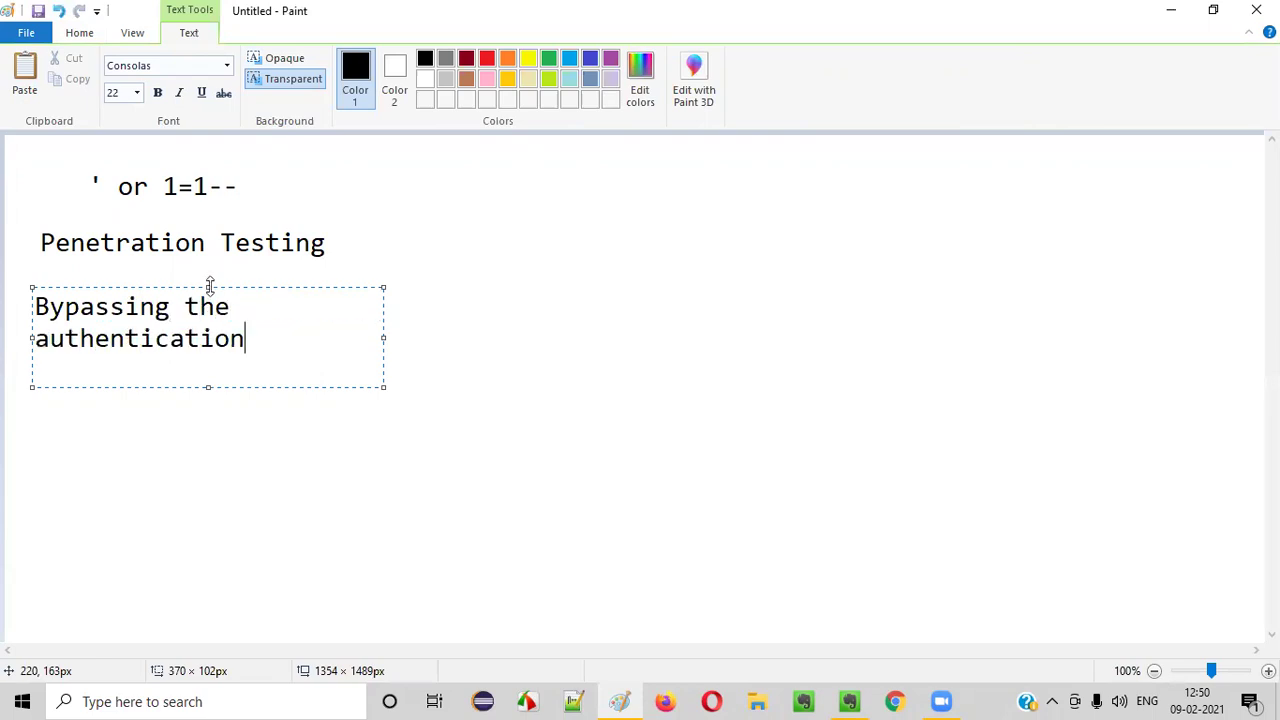
{"action": "left_click", "coordinate": [220, 431]}
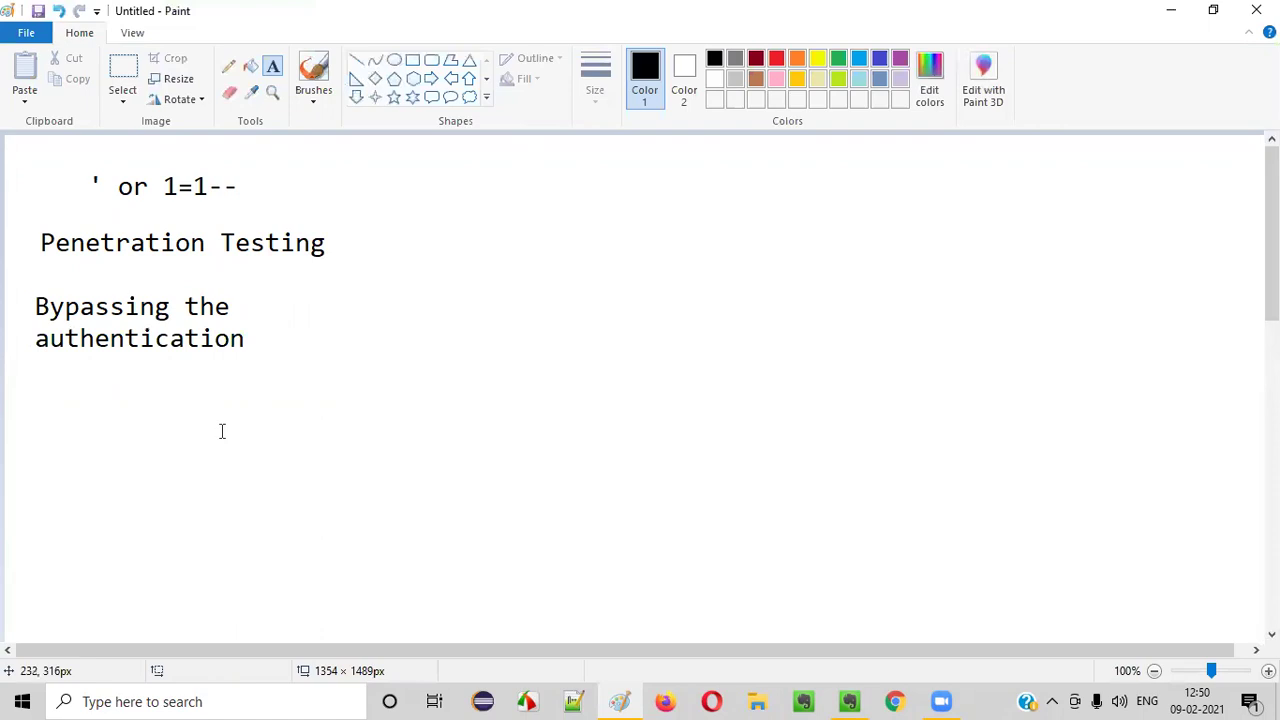
Frame the three texts with a rectangle about 355 × 283 px and draw a vertical divider about 522 px long to the right of it.
{"action": "left_click", "coordinate": [414, 64]}
{"action": "left_click_drag", "start_coordinate": [18, 143], "coordinate": [351, 407]}
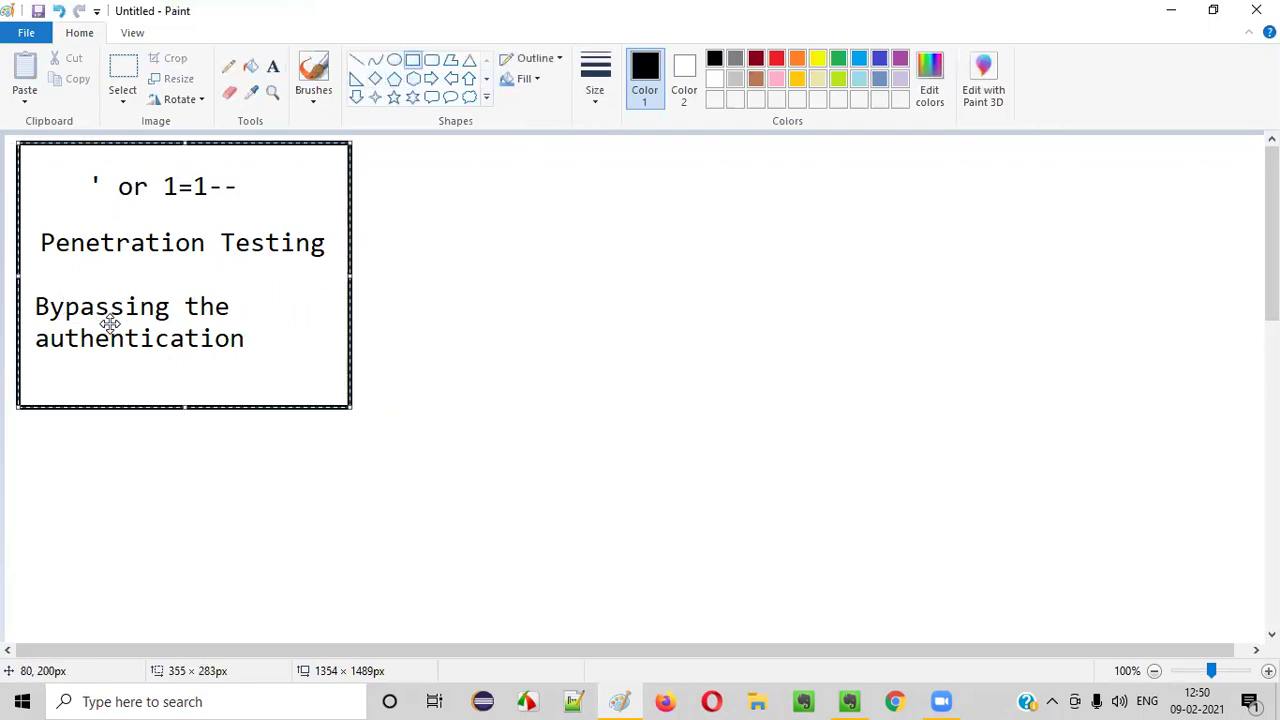
{"action": "left_click", "coordinate": [357, 60]}
{"action": "left_click_drag", "start_coordinate": [422, 145], "coordinate": [425, 632]}
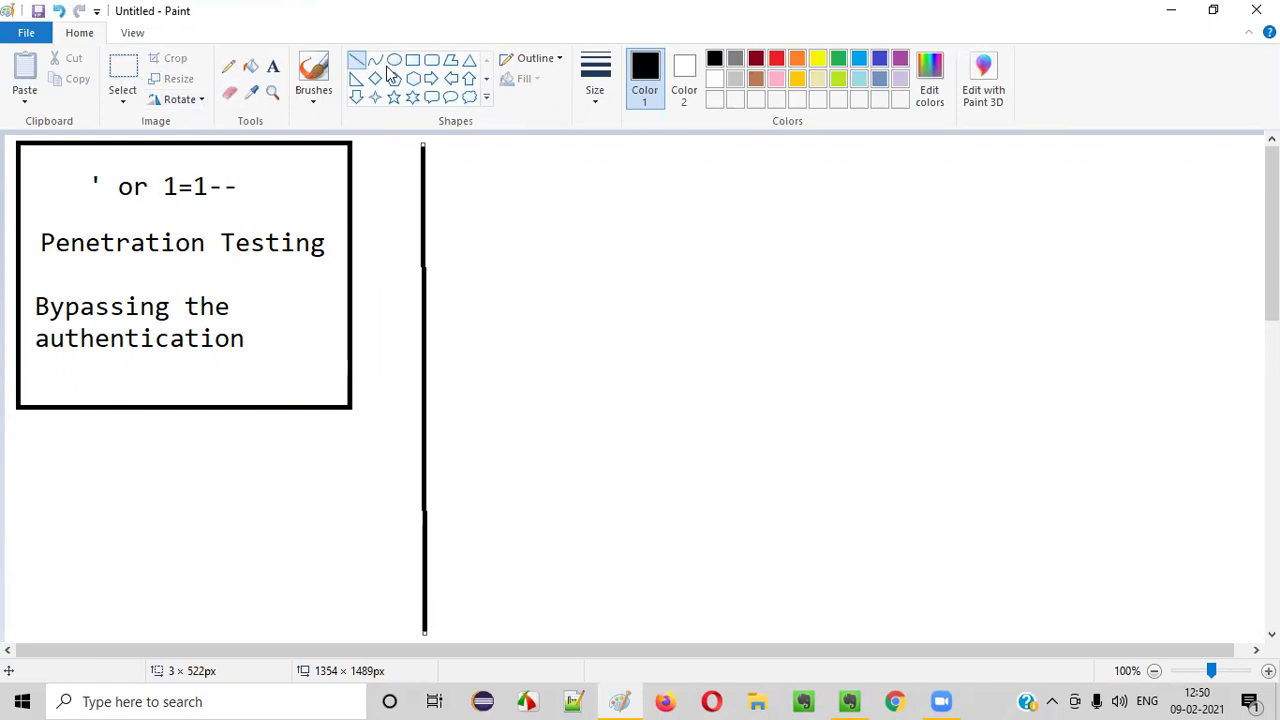
Write a single quote (') right of the divider and enclose it in a rectangle about 97 × 67 px.
{"action": "left_click", "coordinate": [272, 66]}
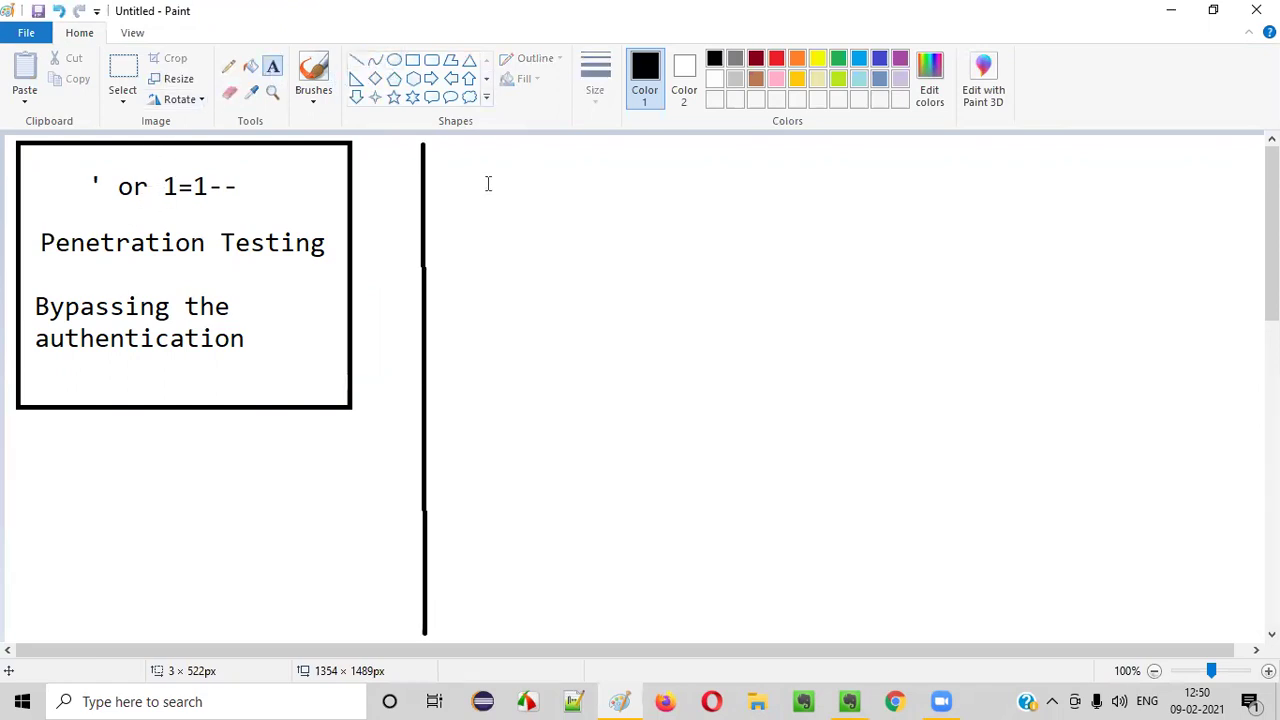
{"action": "left_click", "coordinate": [571, 177]}
{"action": "left_click", "coordinate": [940, 357]}
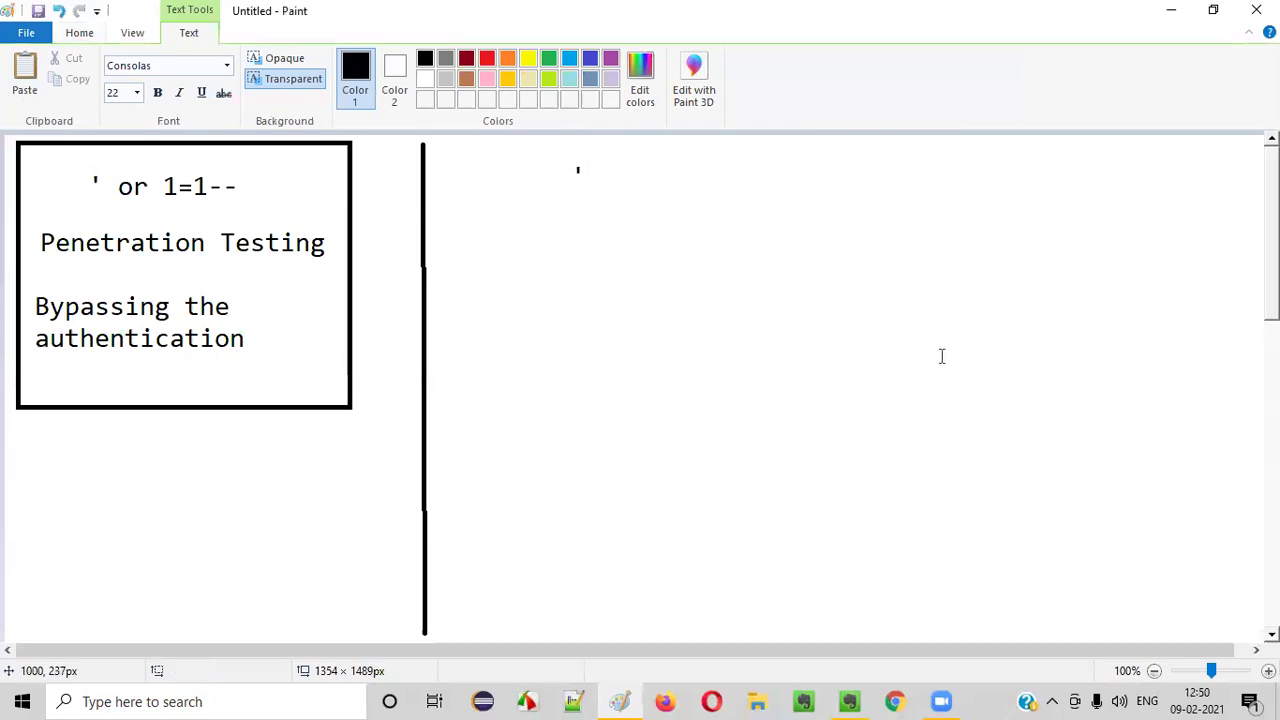
{"action": "left_click", "coordinate": [413, 60]}
{"action": "left_click_drag", "start_coordinate": [541, 149], "coordinate": [630, 210]}
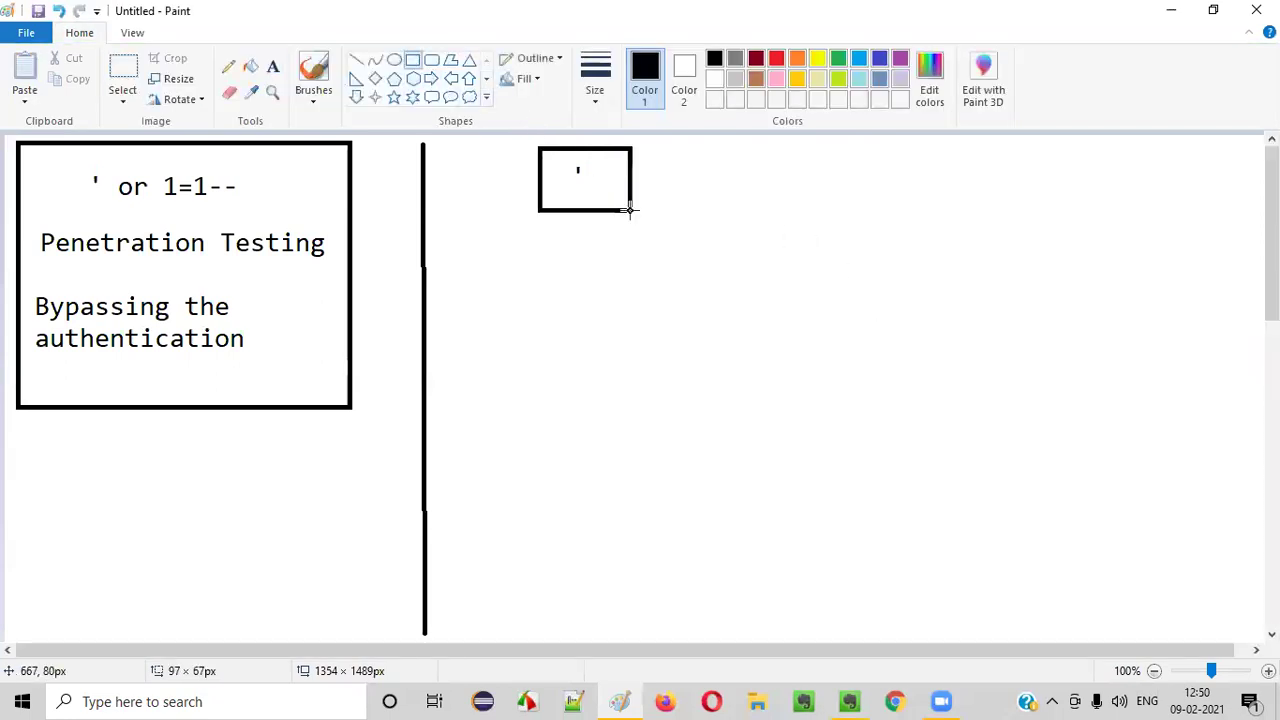
Write "Vulnerability Assessment" below the boxed single quote and widen the text area so it fits on one line.
{"action": "left_click", "coordinate": [272, 66]}
{"action": "left_click_drag", "start_coordinate": [478, 230], "coordinate": [821, 290]}
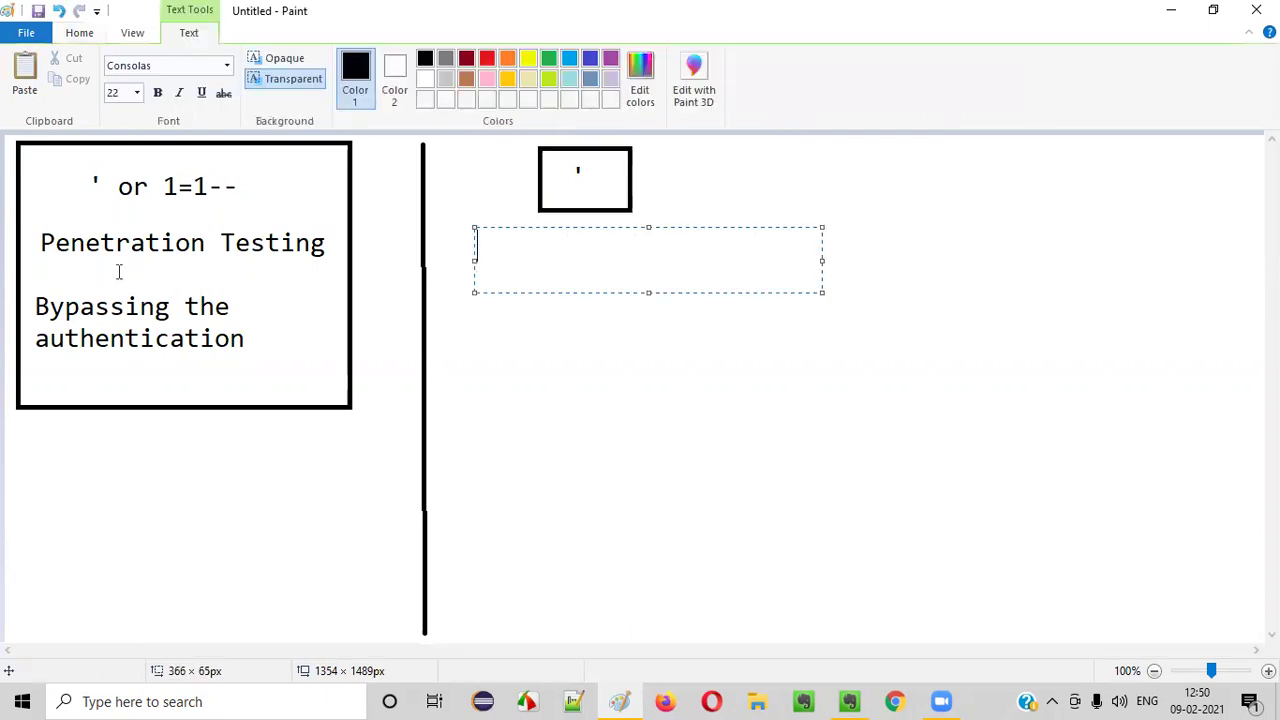
{"action": "type", "text": "VVuler"}
{"action": "key", "text": "BackSpace"}
{"action": "key", "text": "BackSpace"}
{"action": "key", "text": "BackSpace"}
{"action": "key", "text": "BackSpace"}
{"action": "type", "text": "lnerability T"}
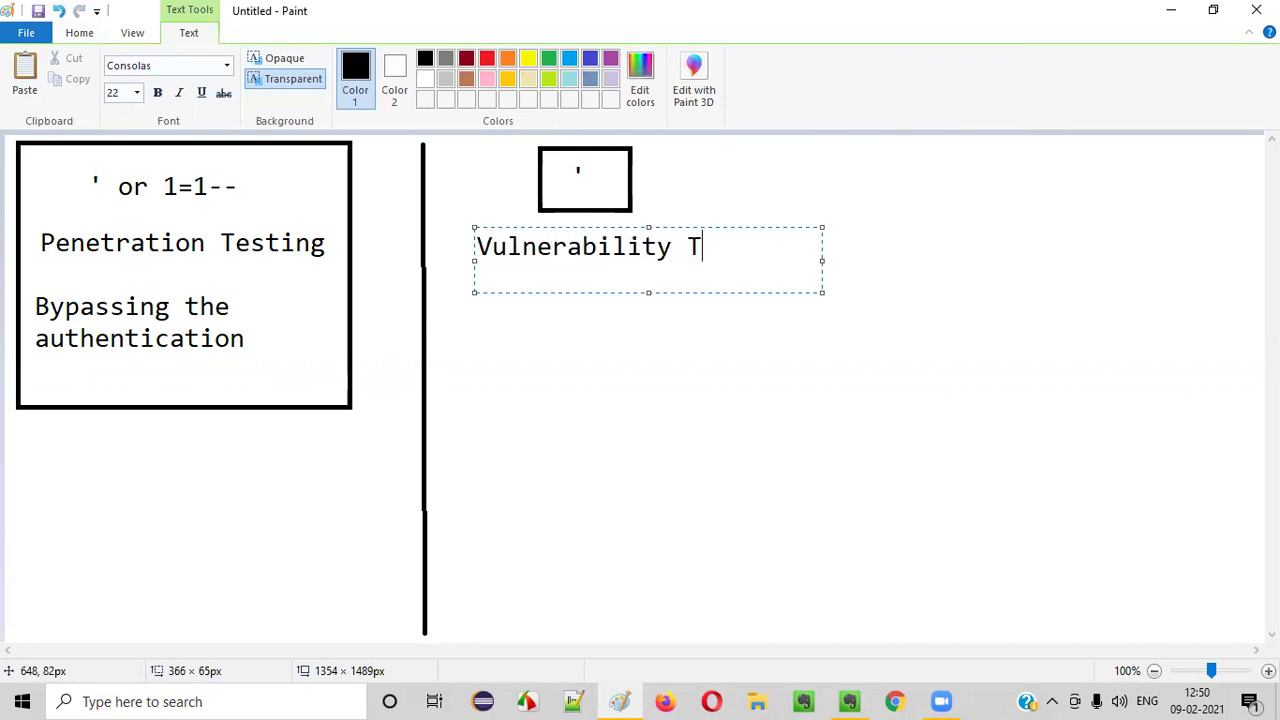
{"action": "key", "text": "BackSpace"}
{"action": "type", "text": "Assessment"}
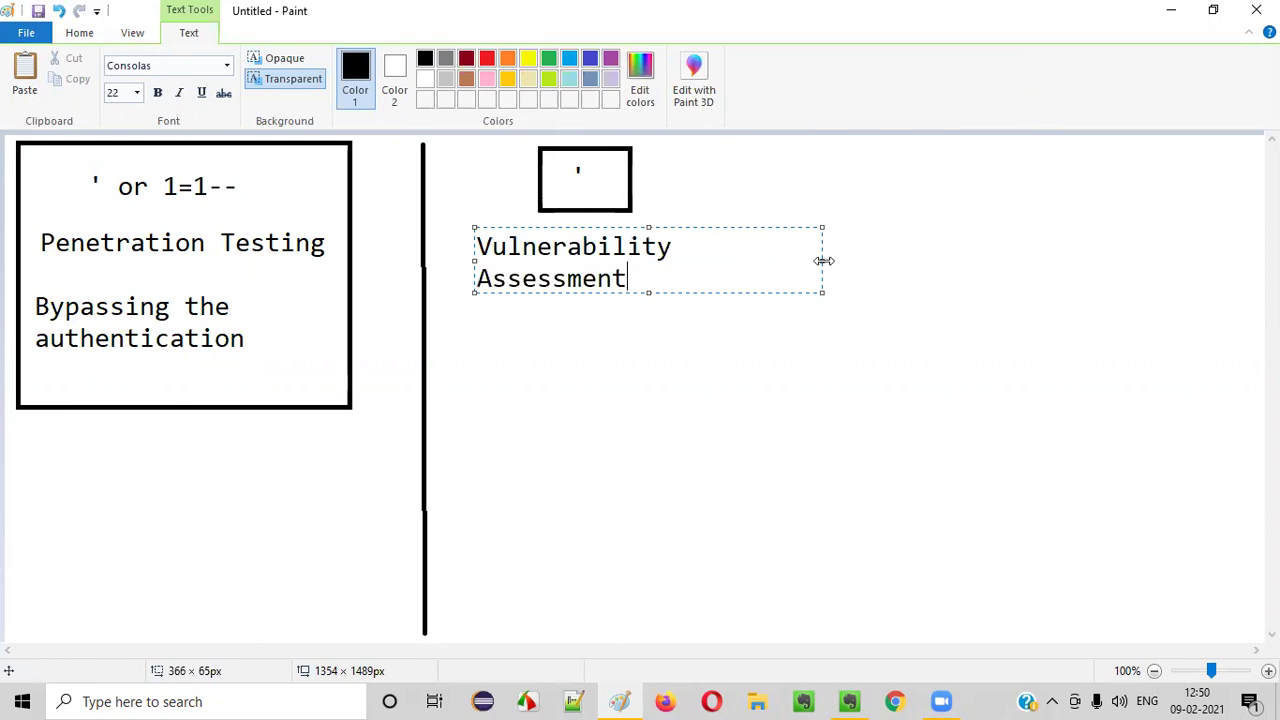
{"action": "left_click_drag", "start_coordinate": [824, 261], "coordinate": [850, 262]}
{"action": "left_click", "coordinate": [874, 343]}
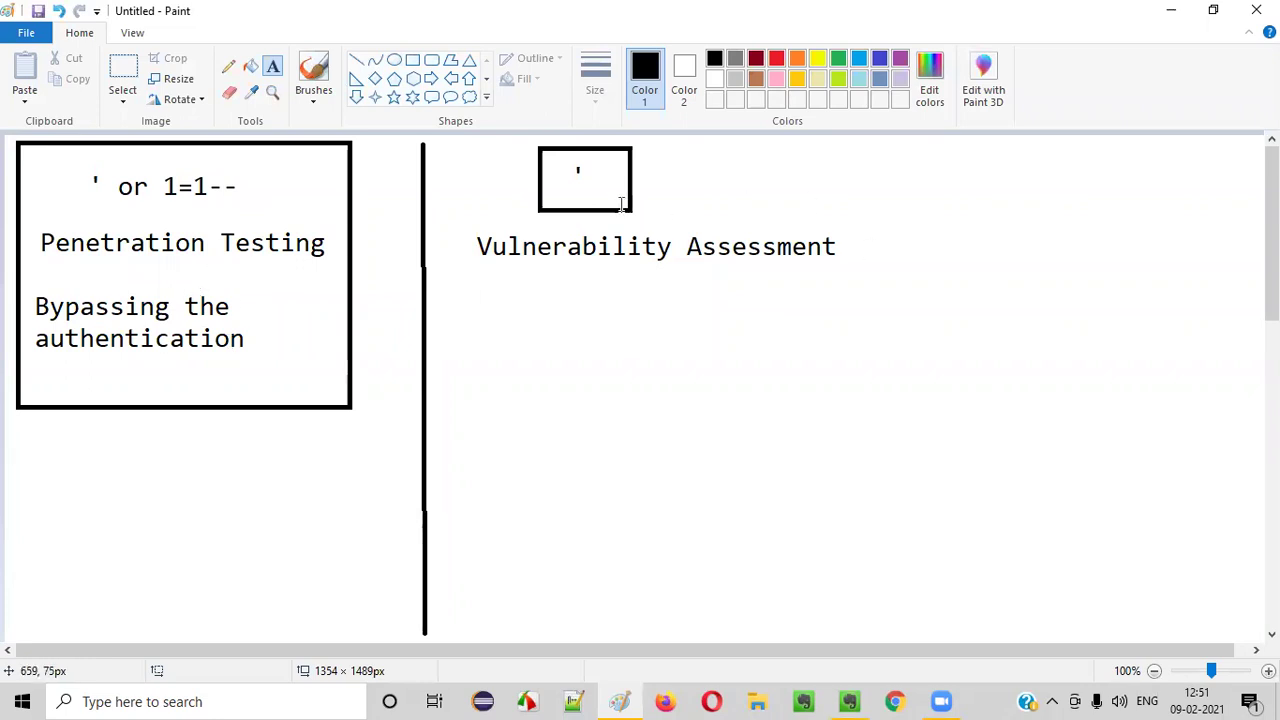
Write "Vulnerable to SQL Injection or not" below "Vulnerability Assessment".
{"action": "left_click", "coordinate": [483, 296]}
{"action": "type", "text": "Vuln"}
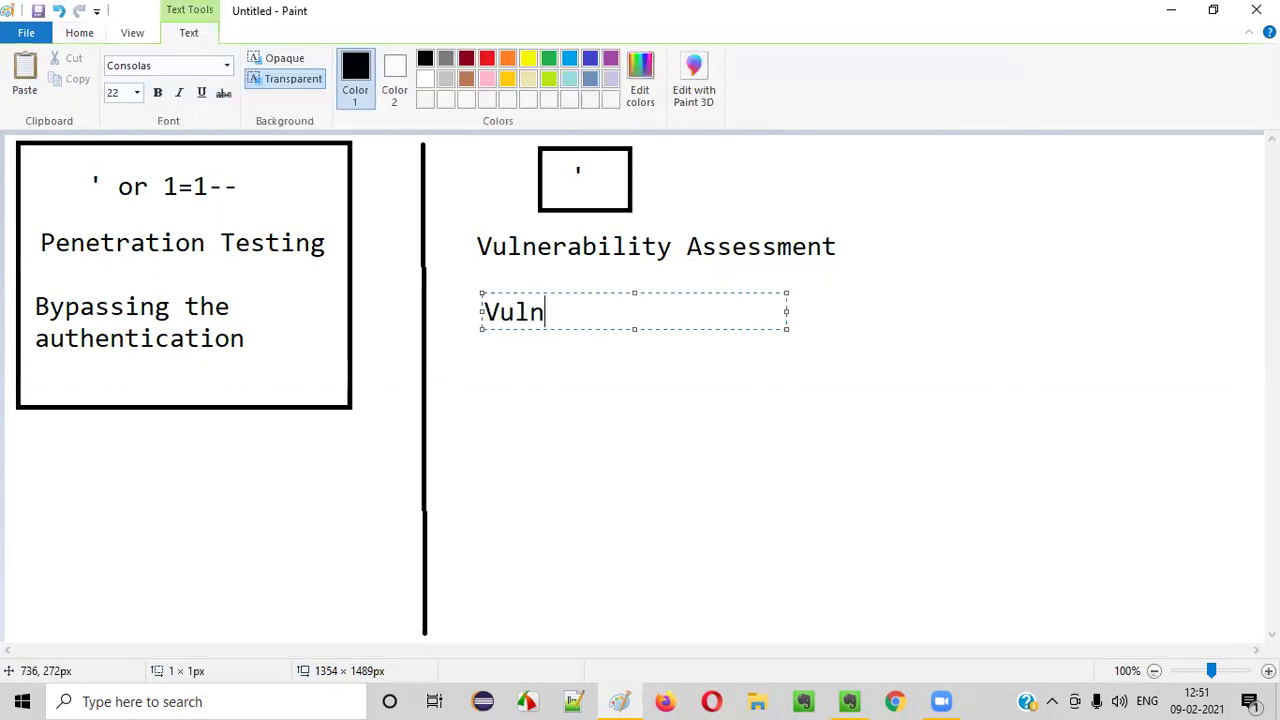
{"action": "type", "text": "erable to SQL"}
{"action": "type", "text": " Injection"}
{"action": "type", "text": " or not"}
{"action": "left_click", "coordinate": [711, 467]}
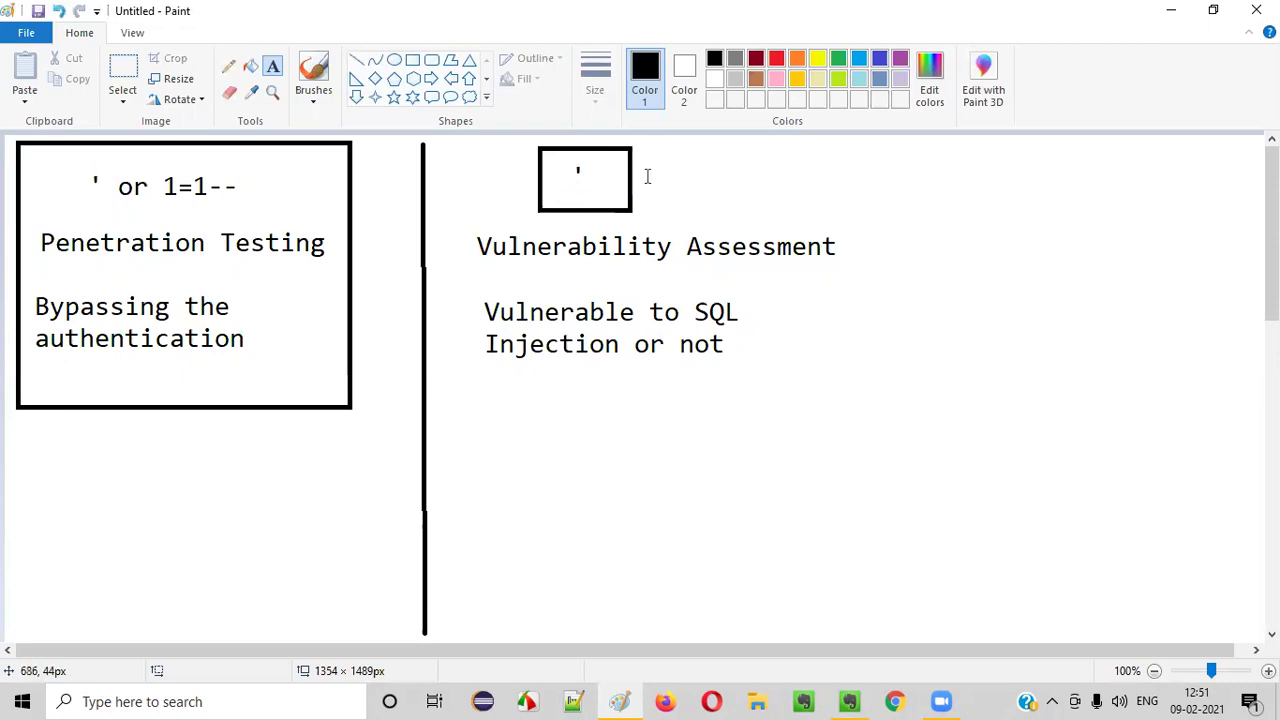
Draw a second vertical divider about 511 px long right of the Vulnerability Assessment texts and a rectangle around ' or 1=1--.
{"action": "left_click", "coordinate": [356, 60]}
{"action": "left_click_drag", "start_coordinate": [885, 148], "coordinate": [891, 626]}
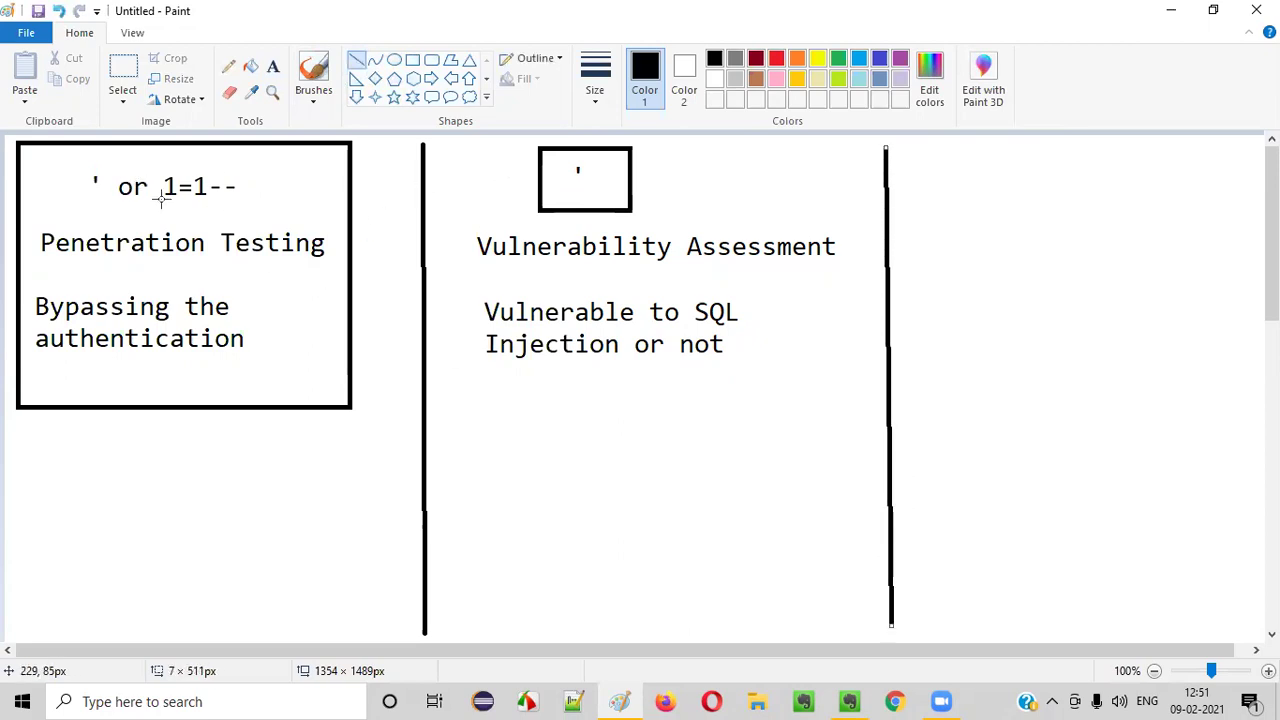
{"action": "left_click", "coordinate": [412, 60]}
{"action": "mouse_move", "coordinate": [69, 161]}
{"action": "left_mouse_down"}
{"action": "mouse_move", "coordinate": [238, 226]}
{"action": "mouse_move", "coordinate": [263, 219]}
{"action": "left_mouse_up"}
{"action": "left_click", "coordinate": [654, 394]}
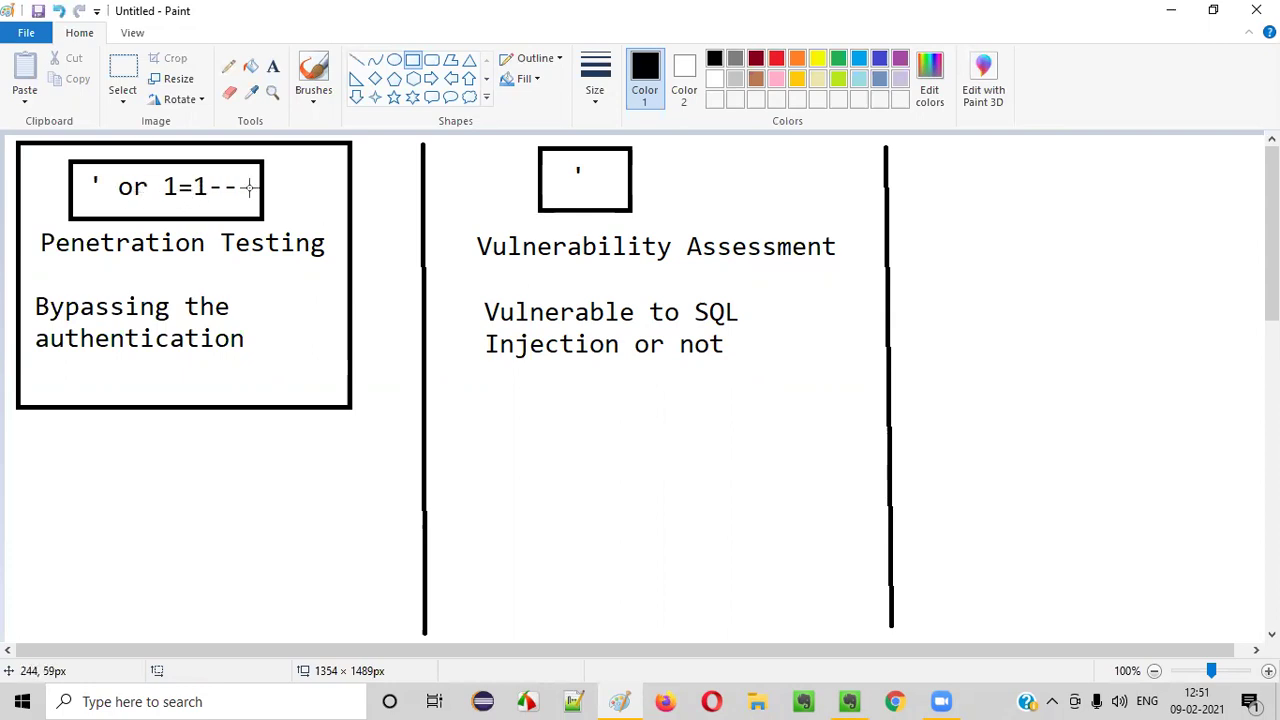
Write "First Priority" to the right of the boxed single quote.
{"action": "left_click", "coordinate": [272, 66]}
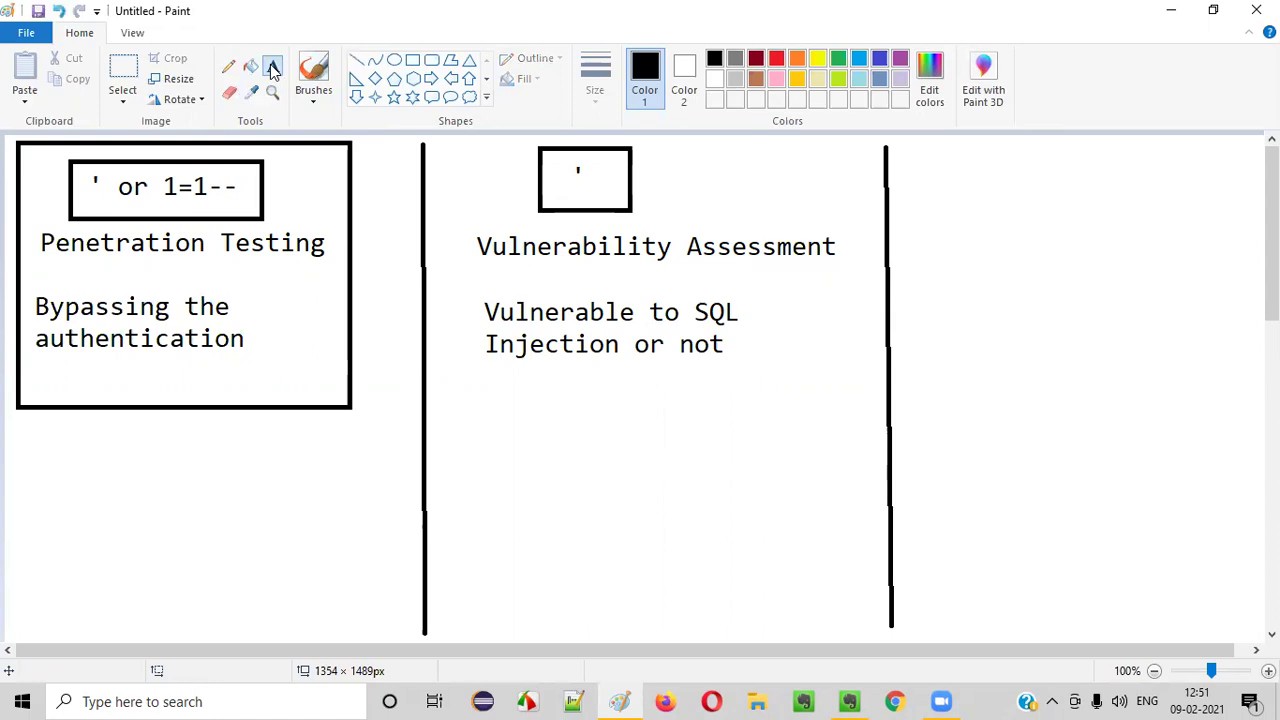
{"action": "left_click", "coordinate": [660, 183]}
{"action": "type", "text": "First Priority"}
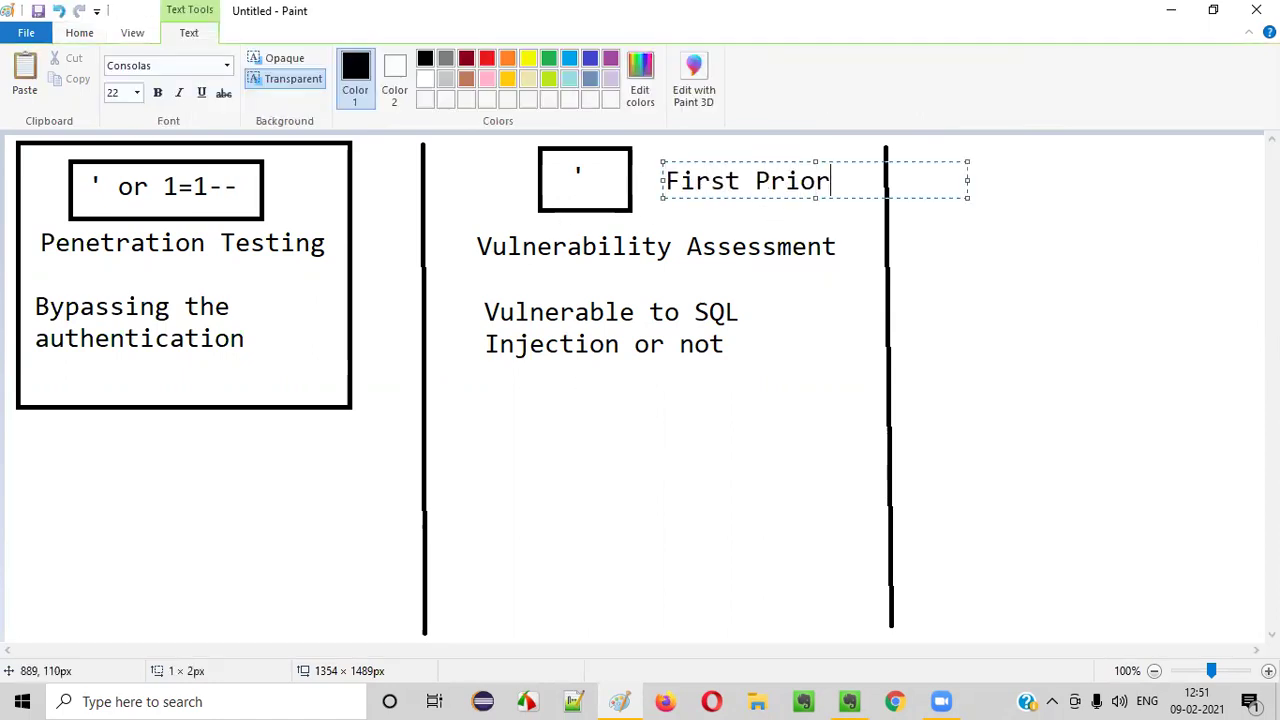
{"action": "left_click", "coordinate": [652, 493]}
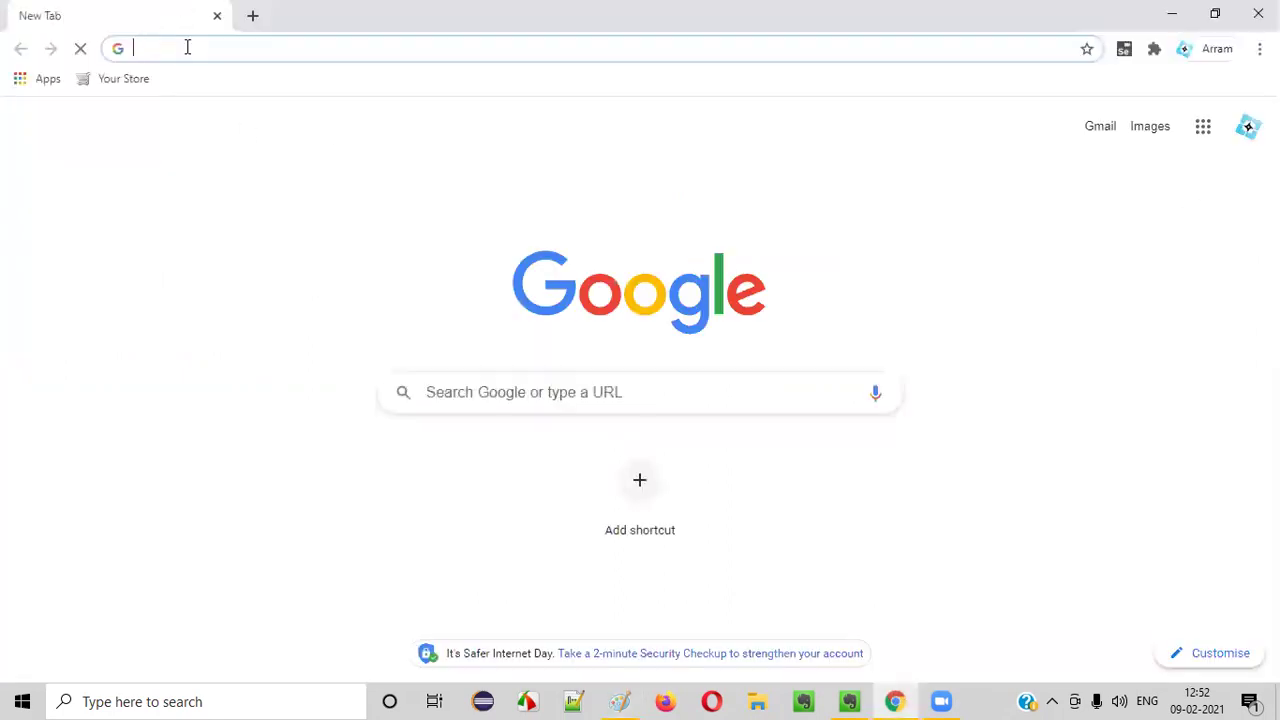
Open the testphp.vulnweb.com site in Chrome and return to the notes in Paint.
{"action": "type", "text": "test"}
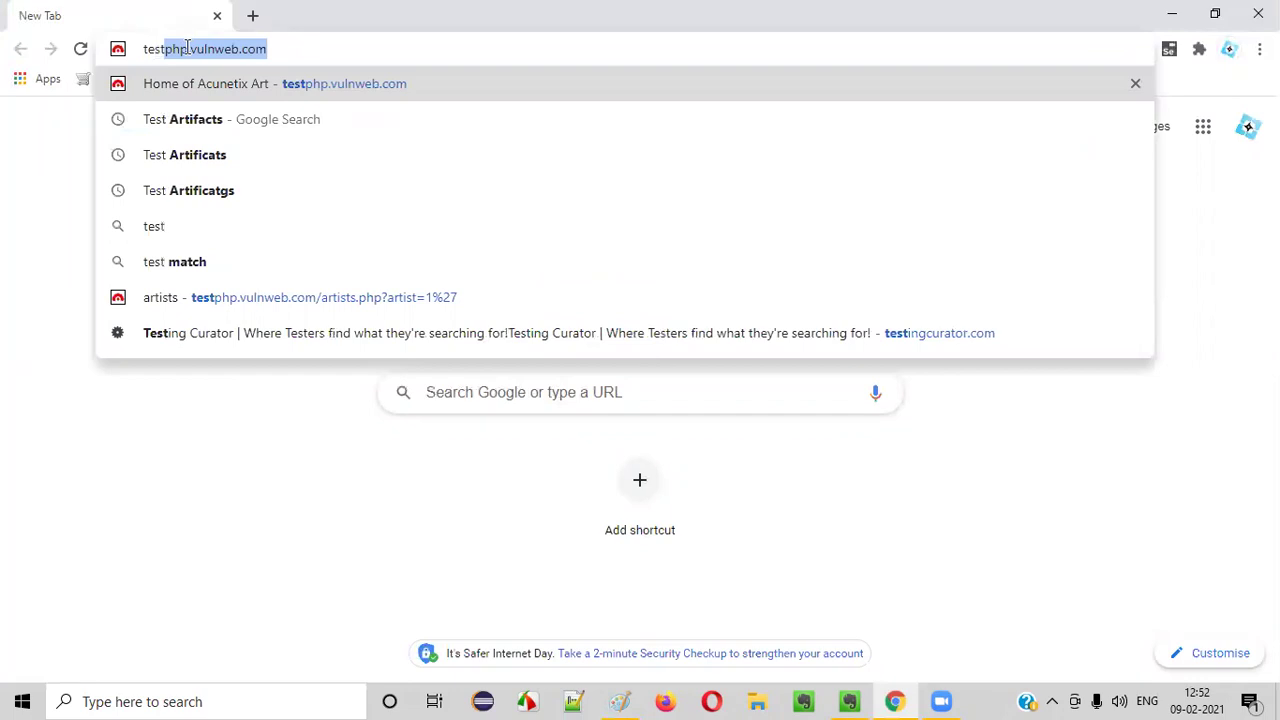
{"action": "type", "text": "php"}
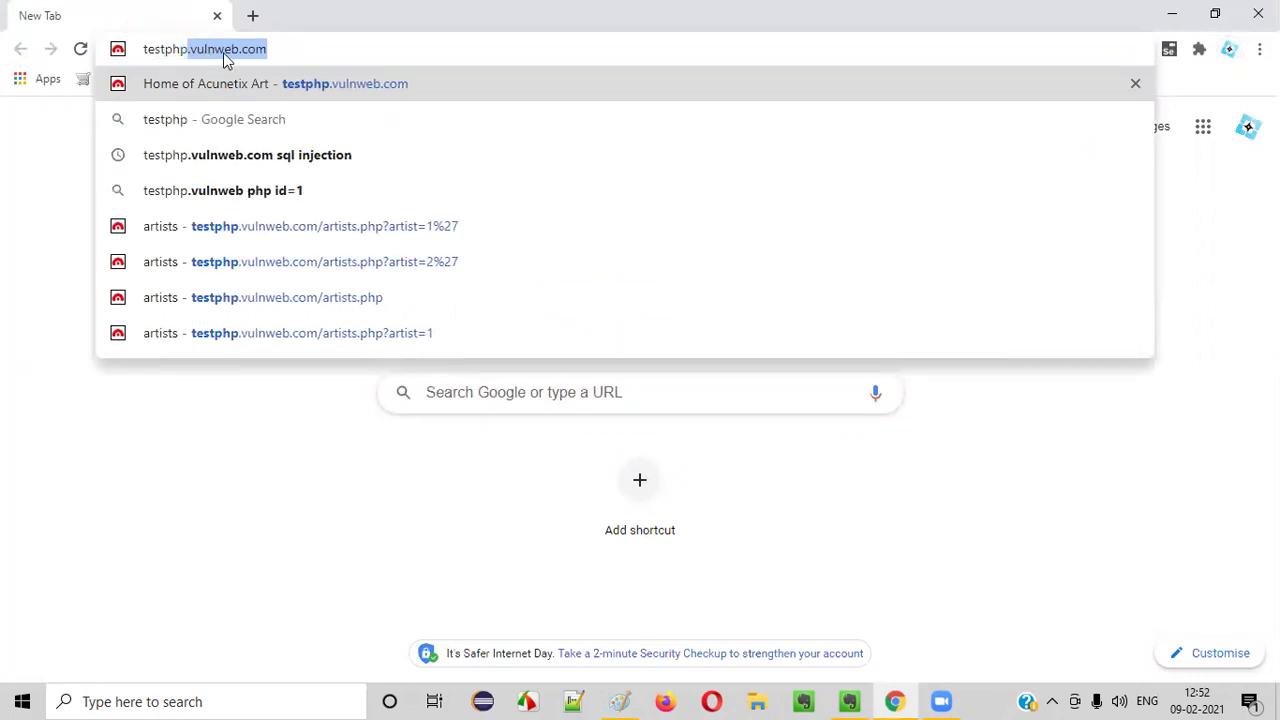
{"action": "type", "text": ".vulnweb"}
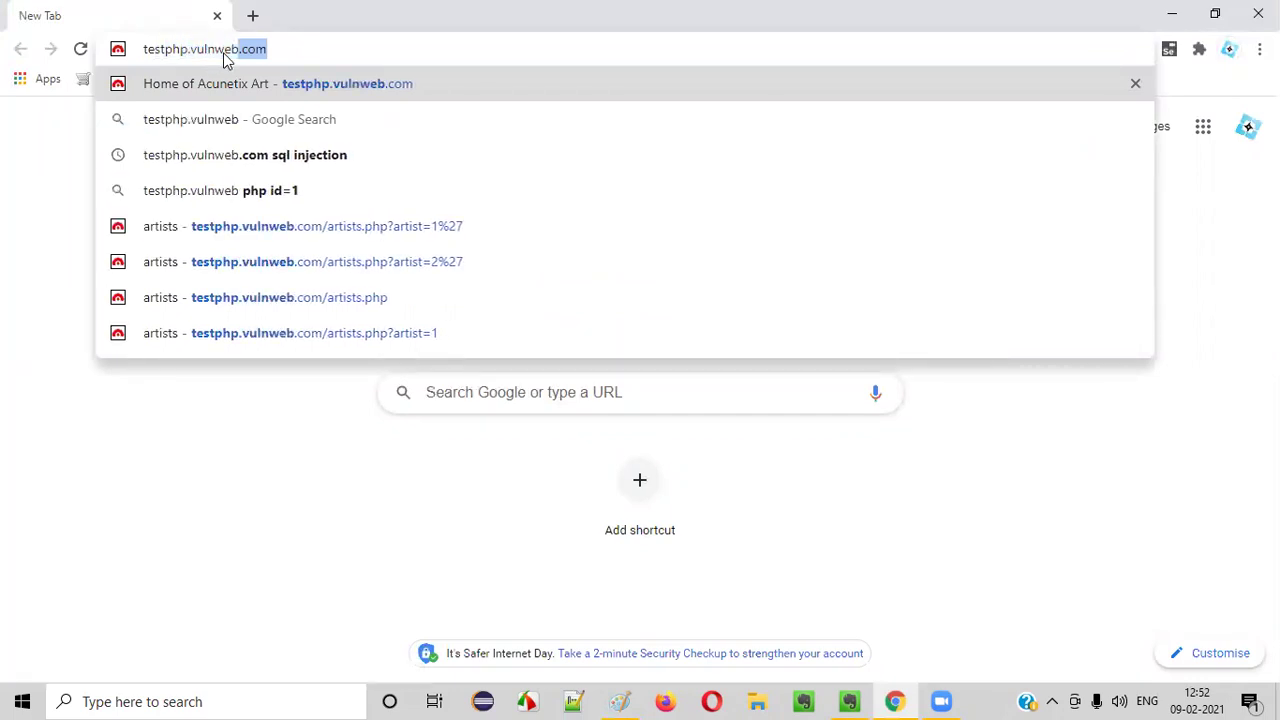
{"action": "key", "text": "Return"}
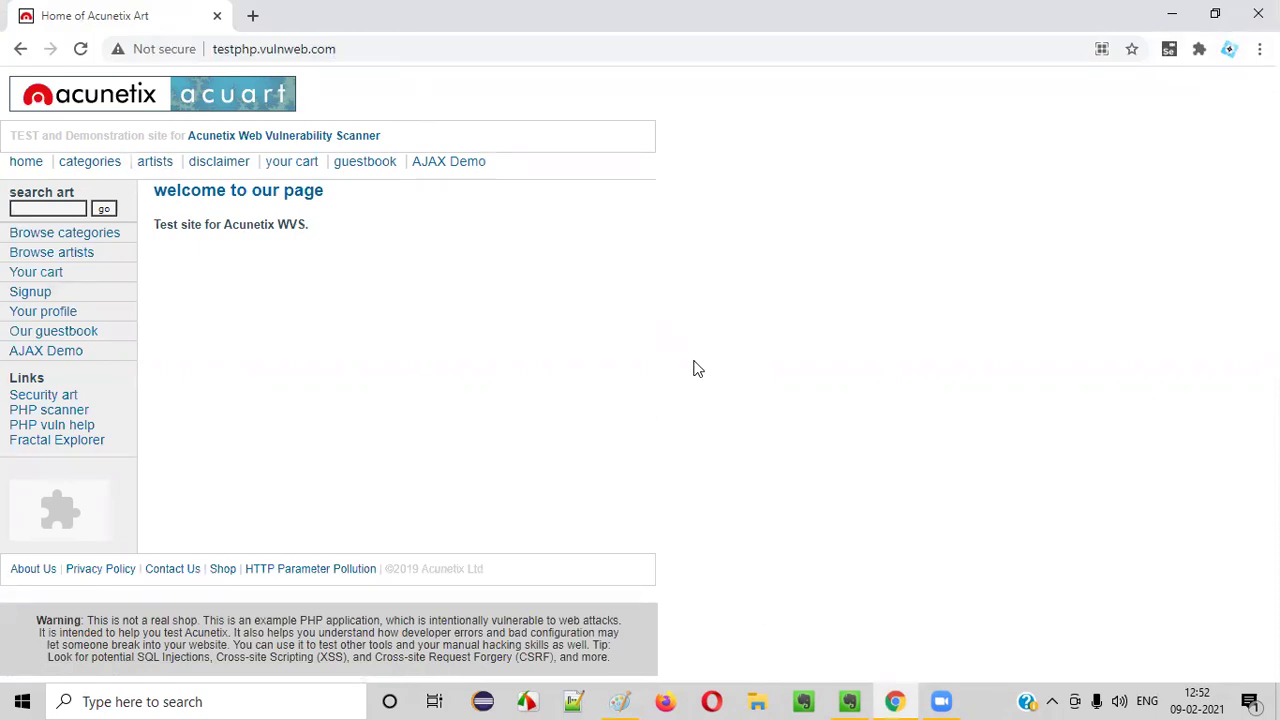
{"action": "left_click", "coordinate": [620, 701]}
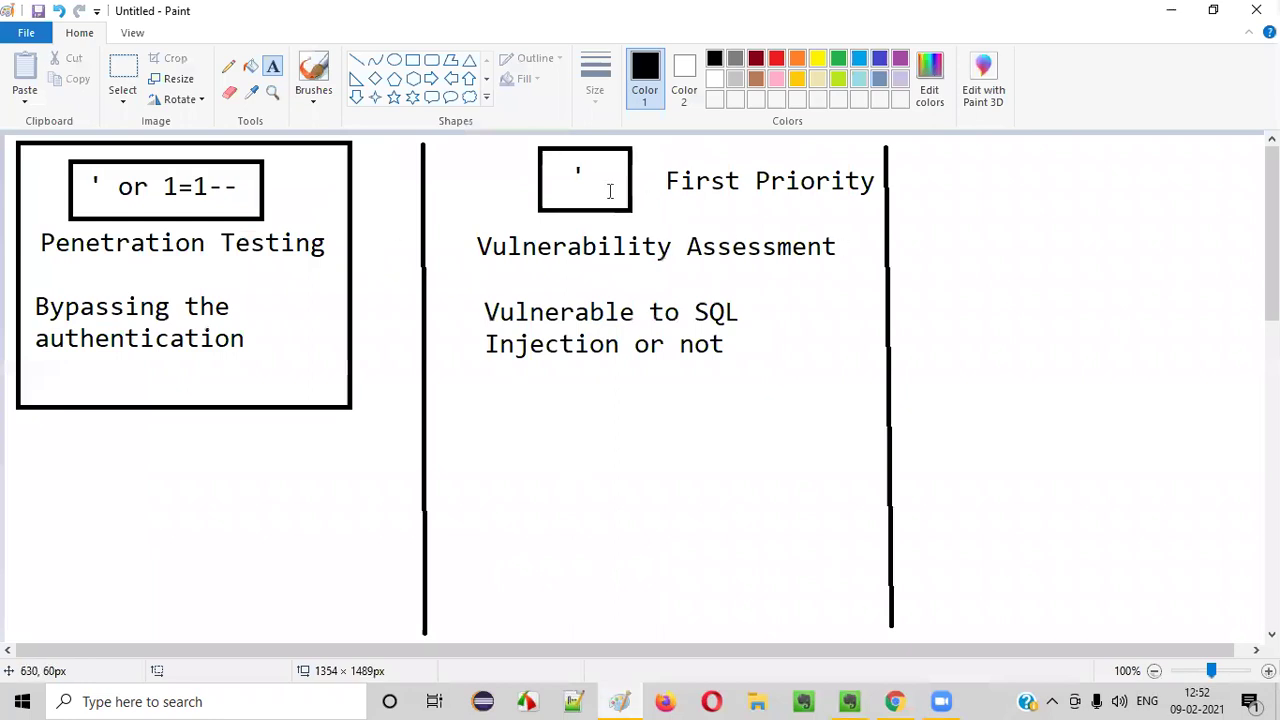
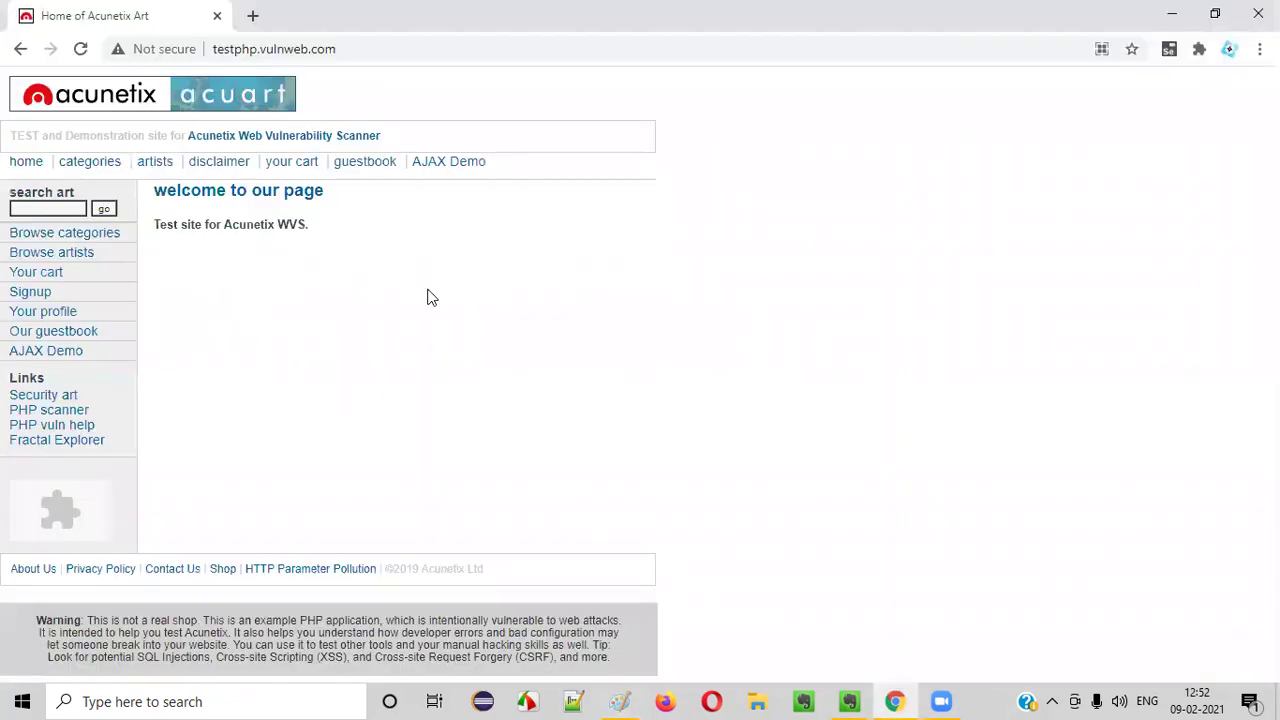
Search the art site for a sample person's name using its search art box.
{"action": "left_click", "coordinate": [34, 207]}
{"action": "left_click", "coordinate": [808, 432]}
{"action": "left_click", "coordinate": [50, 208]}
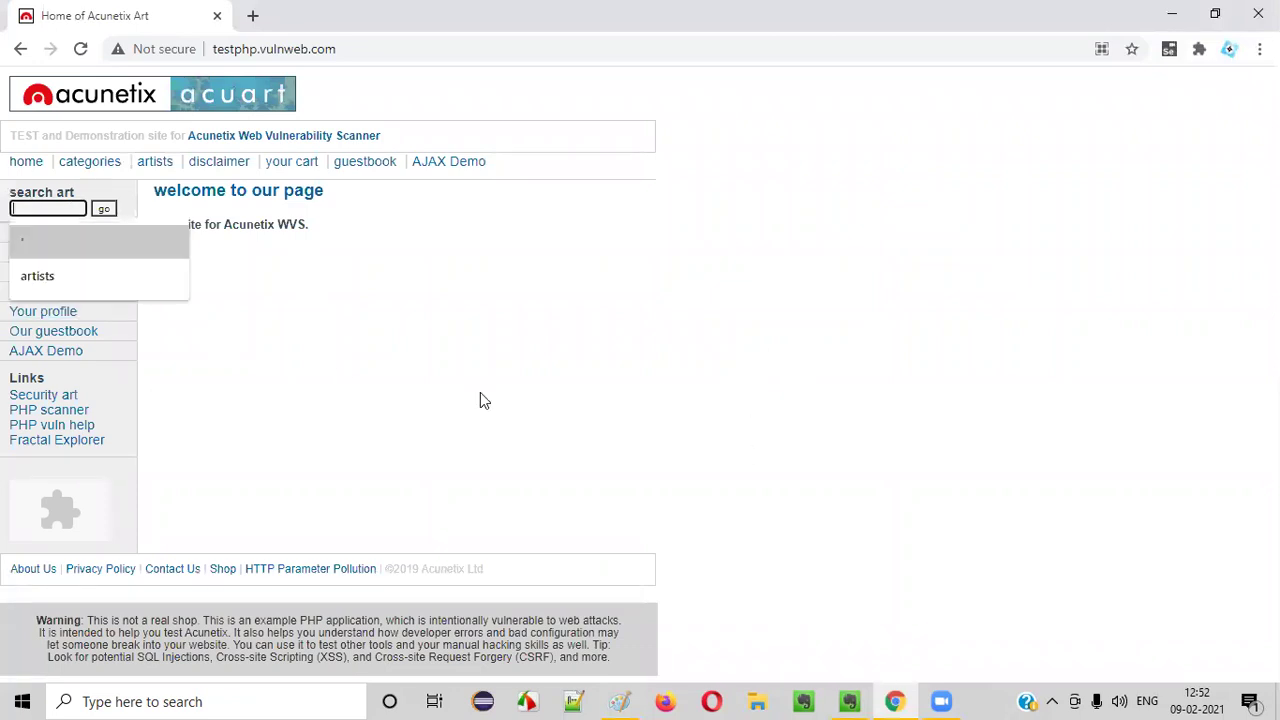
{"action": "left_click", "coordinate": [809, 484]}
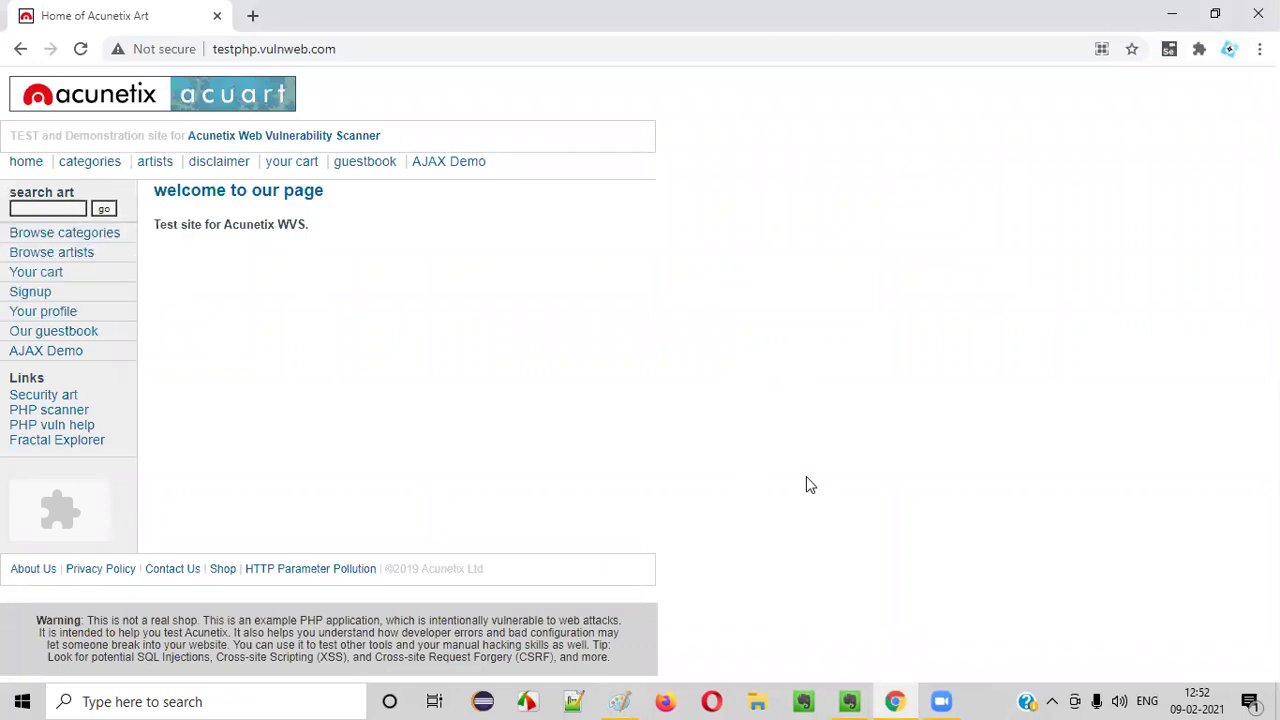
{"action": "left_click", "coordinate": [45, 208]}
{"action": "type", "text": "arun"}
{"action": "double_click", "coordinate": [14, 209]}
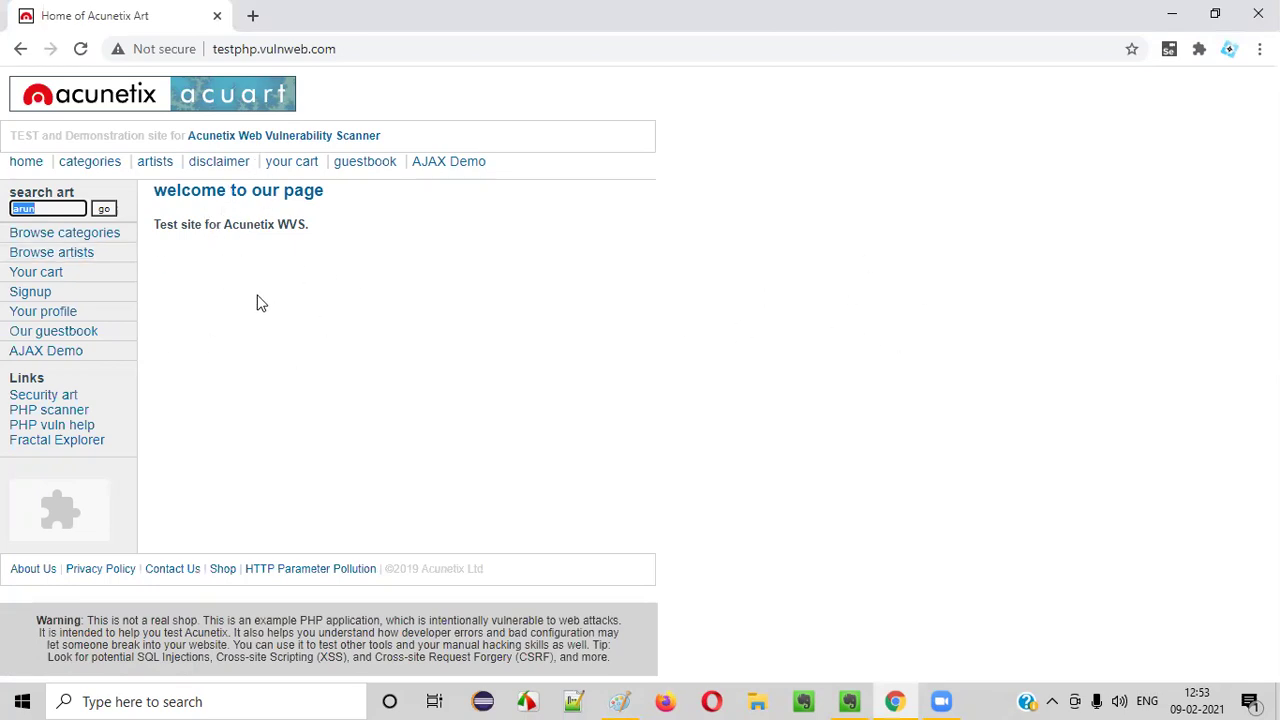
{"action": "left_click_drag", "start_coordinate": [158, 222], "coordinate": [362, 245]}
{"action": "left_click", "coordinate": [362, 245]}
{"action": "left_click", "coordinate": [103, 209]}
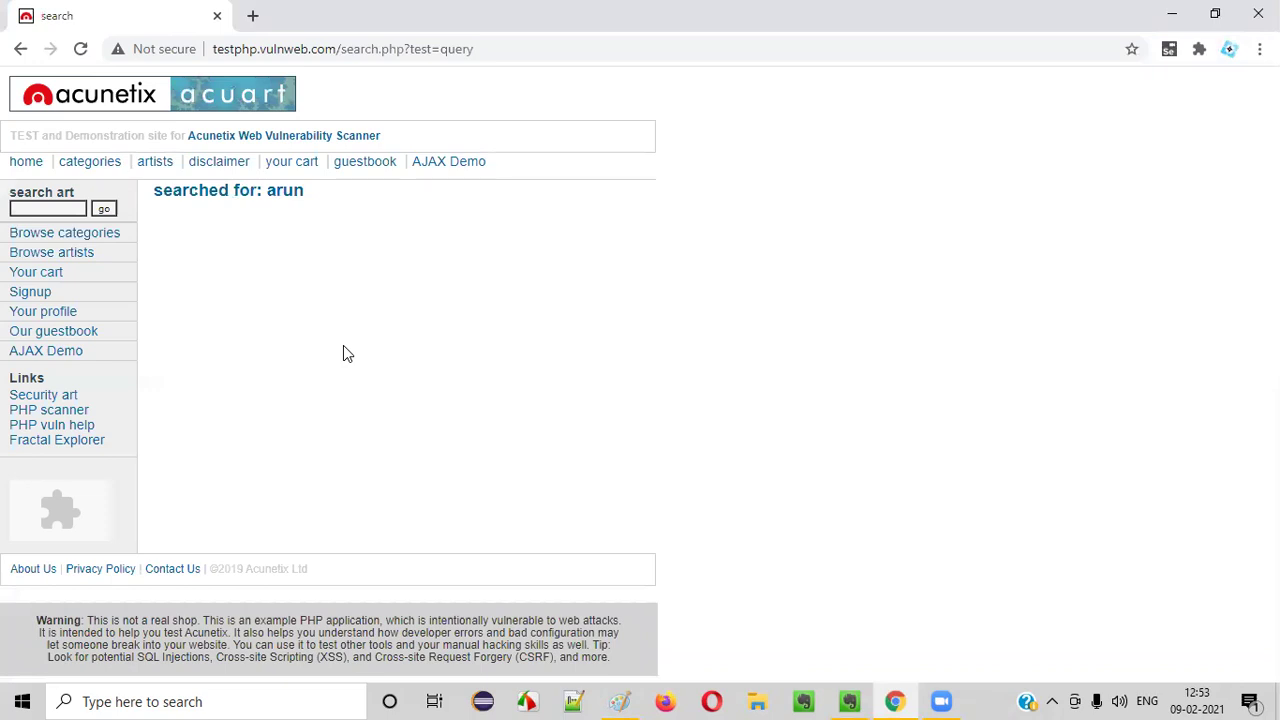
{"action": "left_click", "coordinate": [58, 210]}
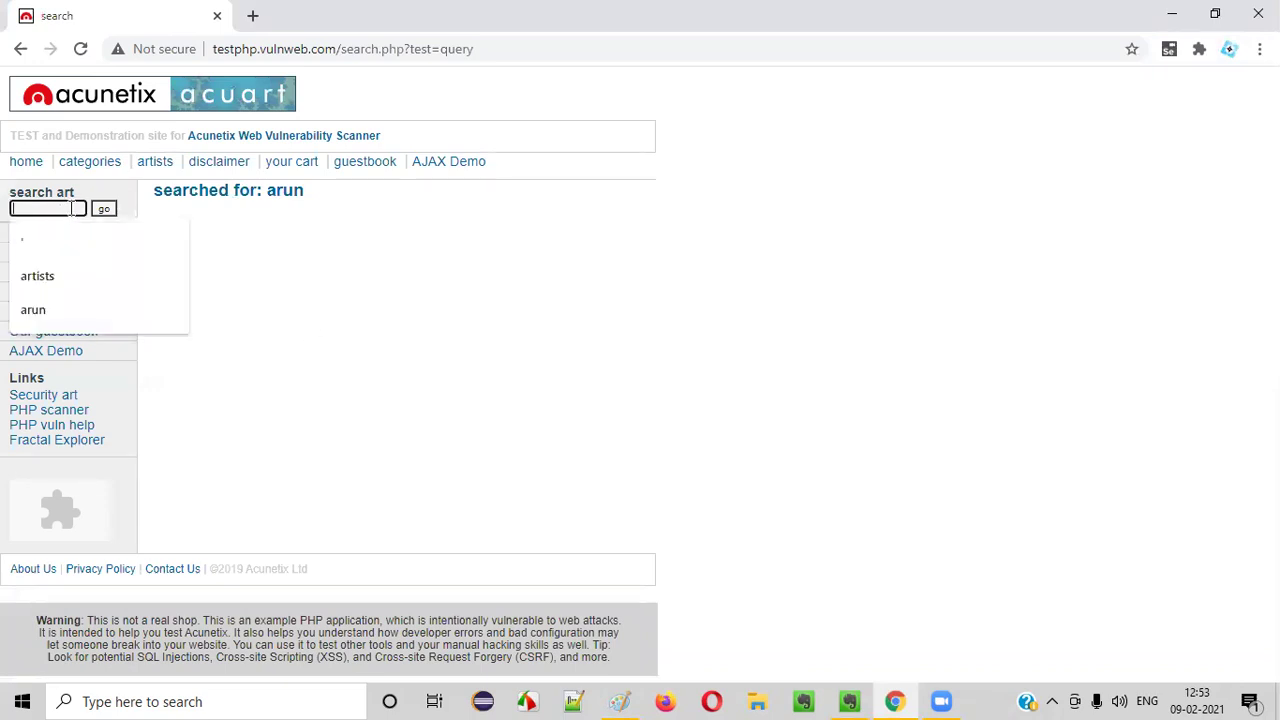
{"action": "left_click", "coordinate": [395, 360]}
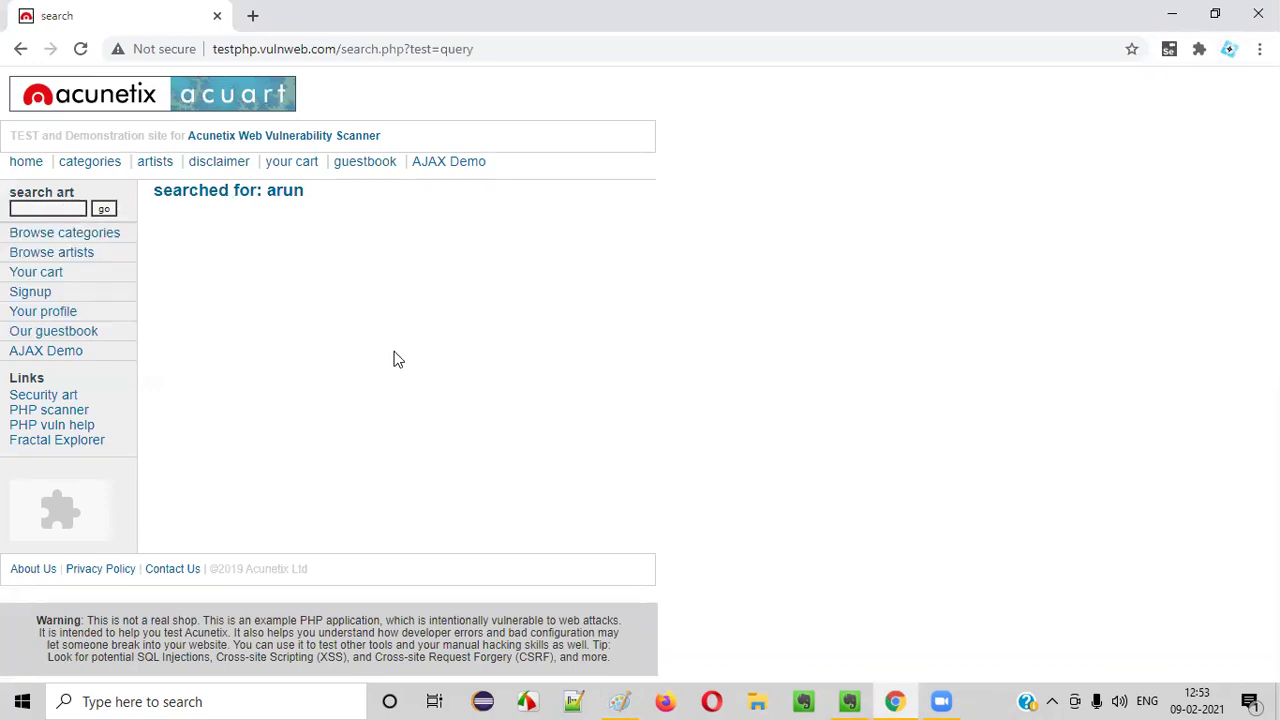
Open the r4w8173 artist page from the artists list and highlight its content and full URL.
{"action": "left_click", "coordinate": [158, 164]}
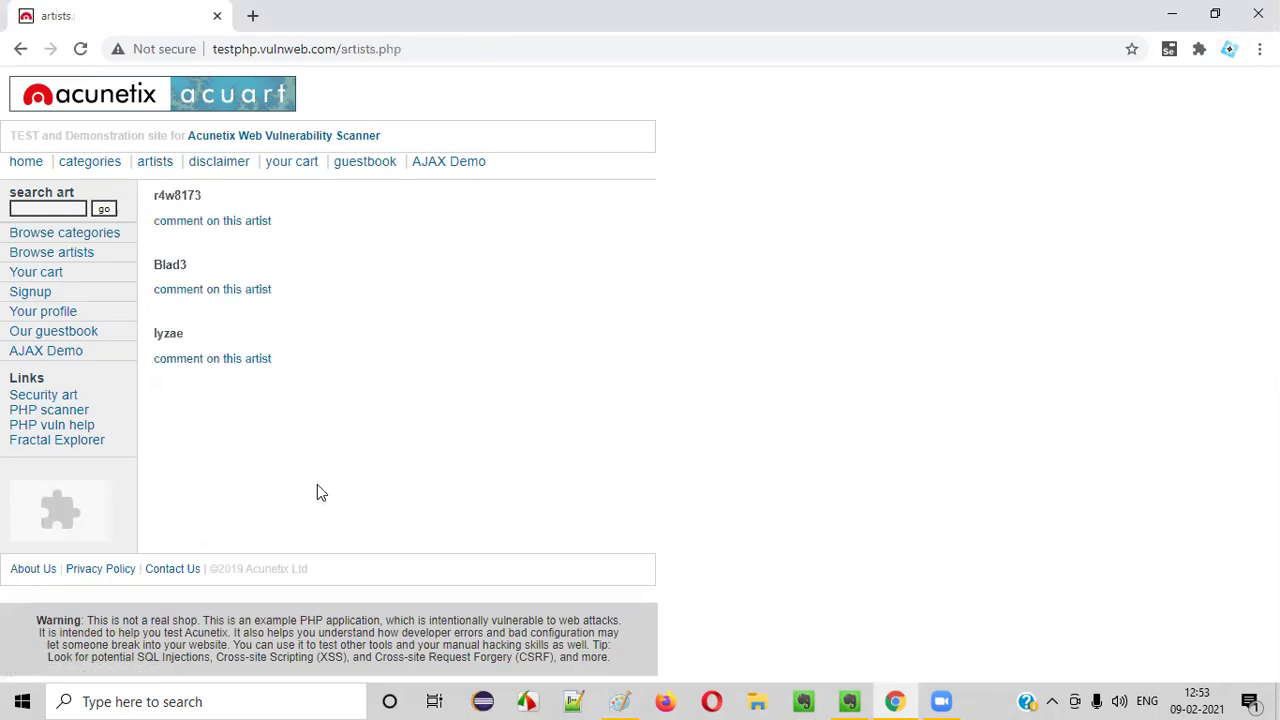
{"action": "left_click", "coordinate": [180, 199]}
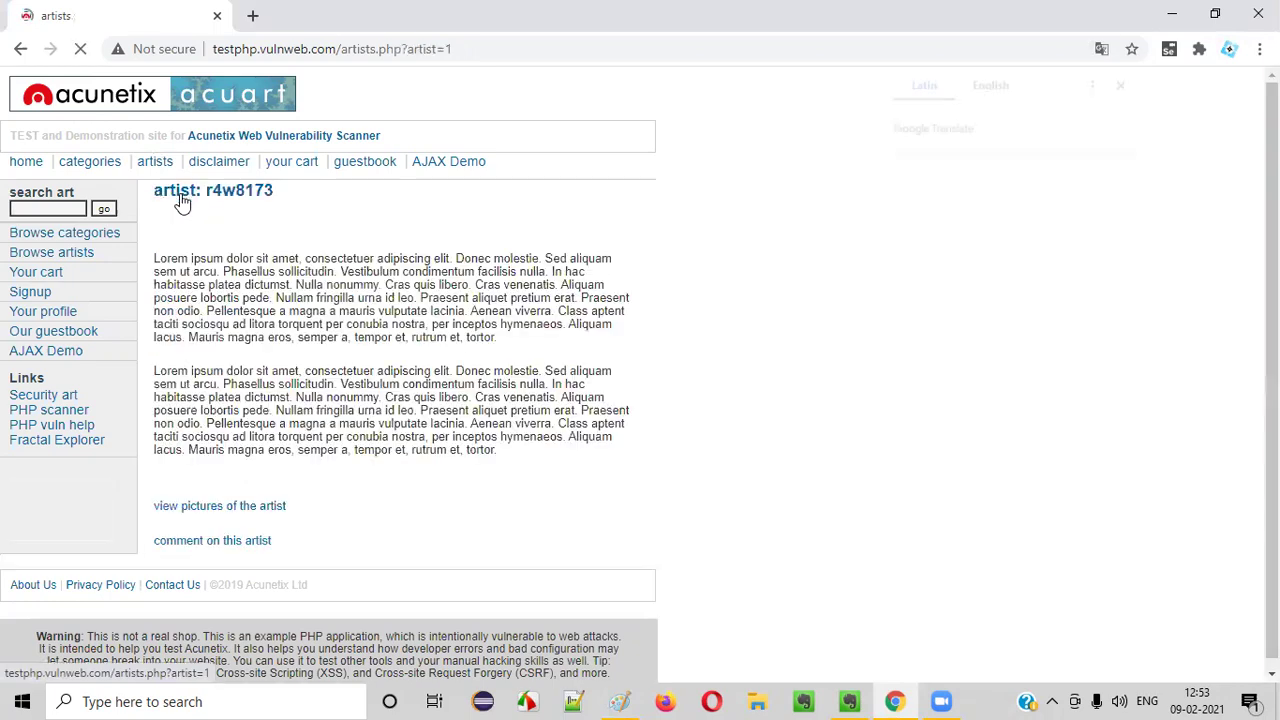
{"action": "left_click_drag", "start_coordinate": [155, 189], "coordinate": [428, 547]}
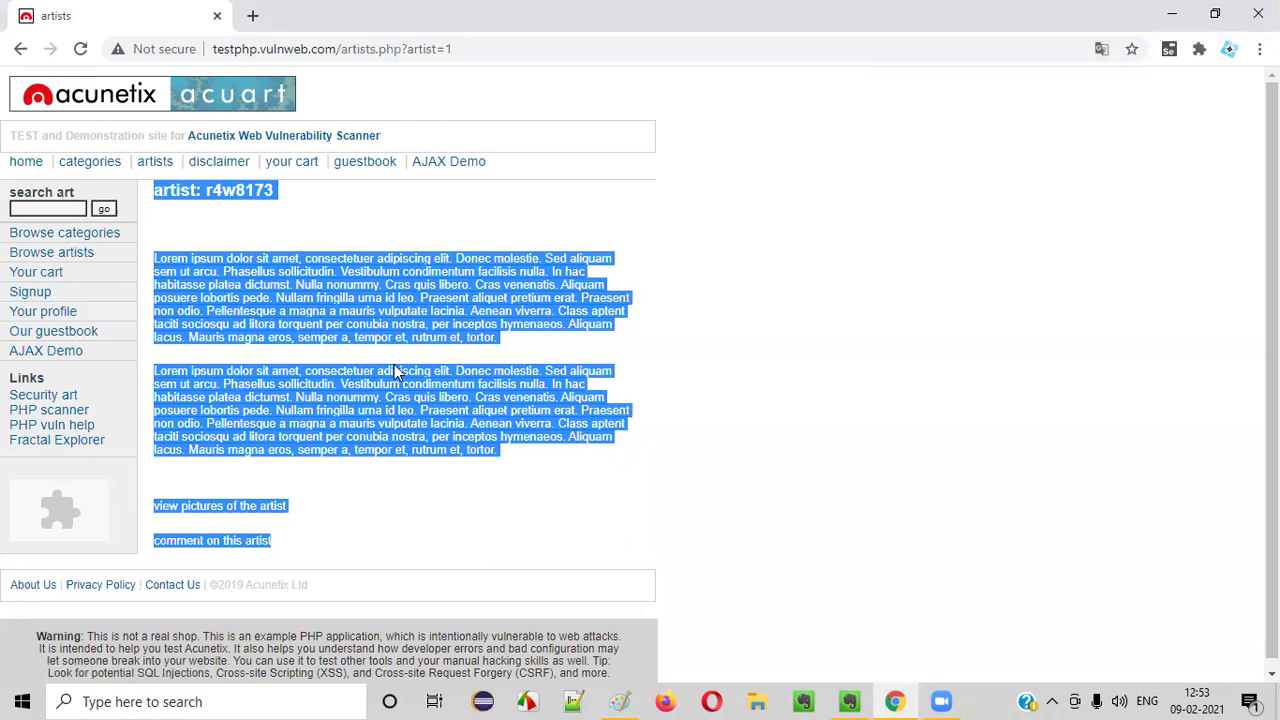
{"action": "left_click_drag", "start_coordinate": [214, 49], "coordinate": [483, 54]}
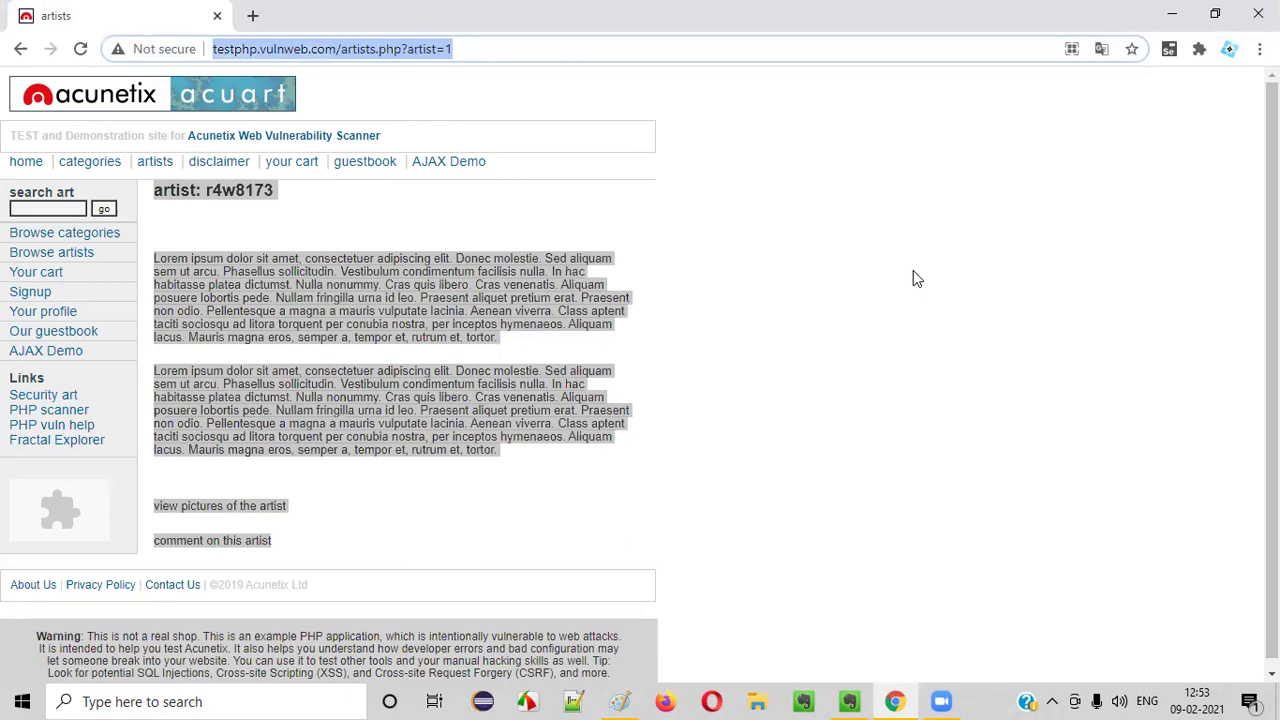
{"action": "left_click", "coordinate": [756, 278]}
Highlight the artist=1 parameter in the URL, reopen r4w8173 from the artists list and highlight the parameter again.
{"action": "left_click_drag", "start_coordinate": [409, 48], "coordinate": [468, 50]}
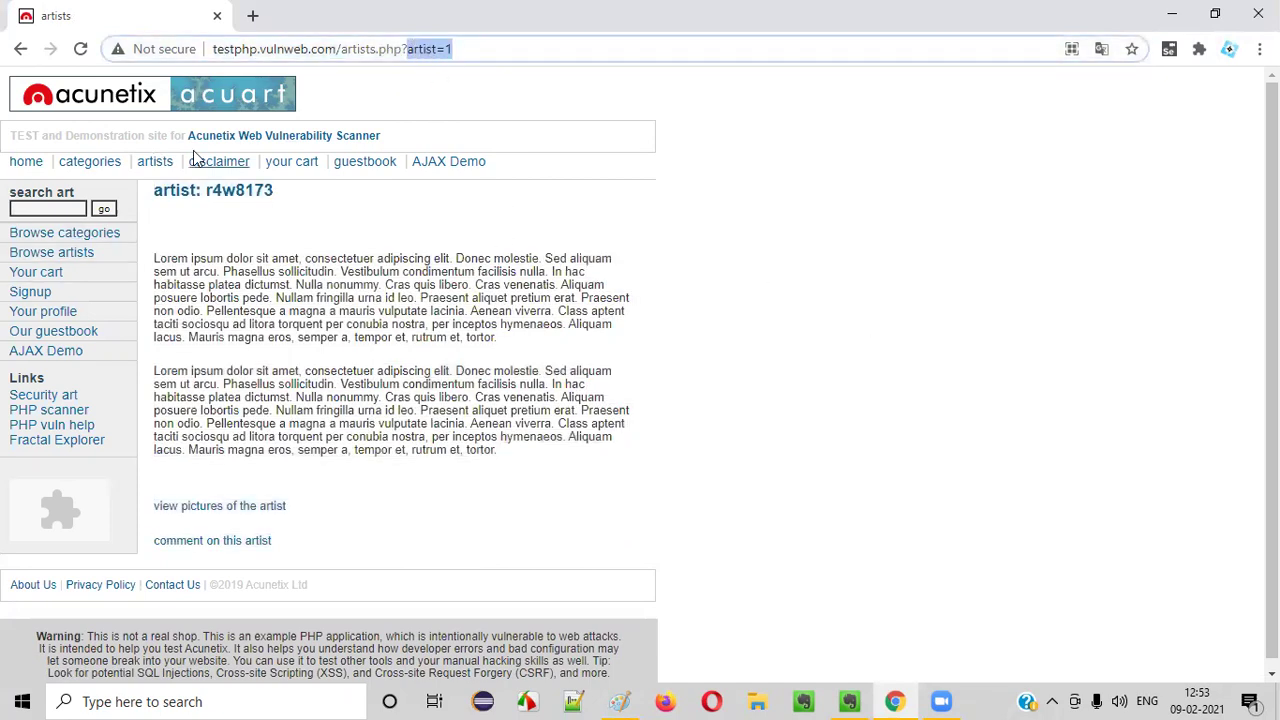
{"action": "left_click", "coordinate": [155, 161]}
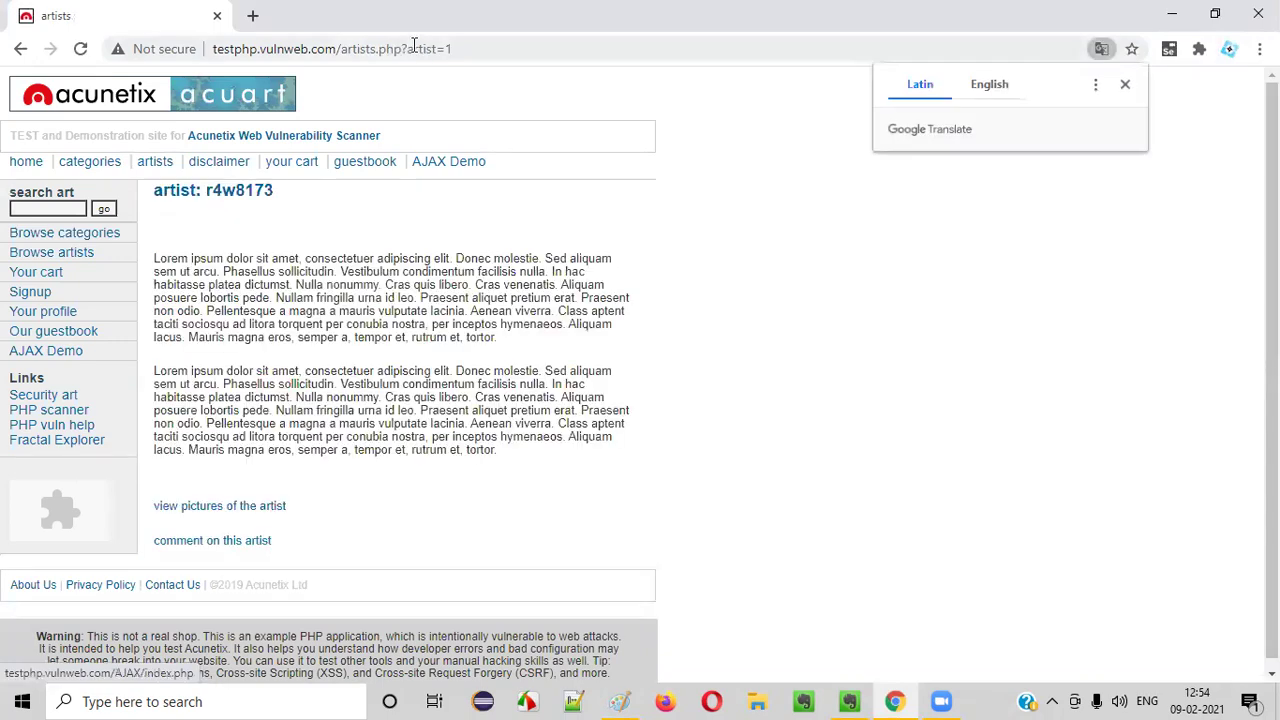
{"action": "left_click_drag", "start_coordinate": [409, 48], "coordinate": [474, 49]}
Open the Blad3 artist page from the artists list and highlight the artist=2 parameter in its URL.
{"action": "left_click", "coordinate": [157, 163]}
{"action": "left_click", "coordinate": [169, 268]}
{"action": "left_click_drag", "start_coordinate": [409, 48], "coordinate": [459, 50]}
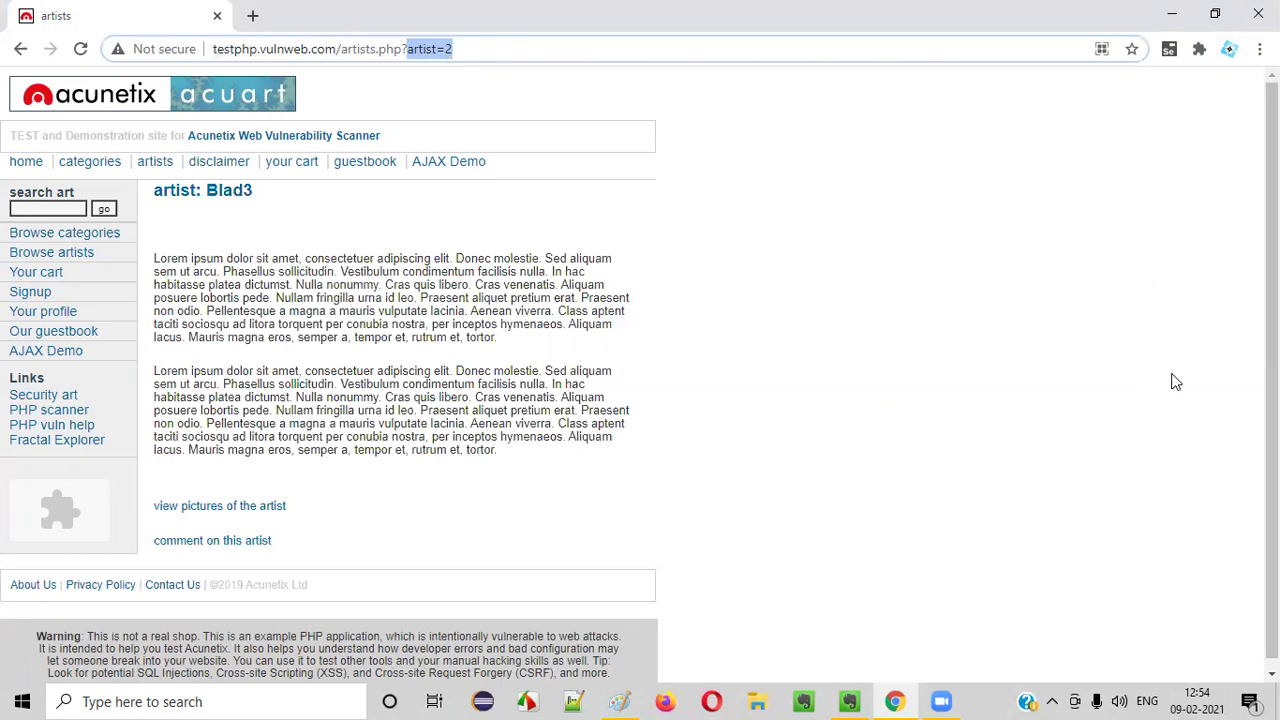
Highlight the two description paragraphs on the Blad3 artist page twice, clearing the selection each time.
{"action": "left_click_drag", "start_coordinate": [167, 258], "coordinate": [519, 453]}
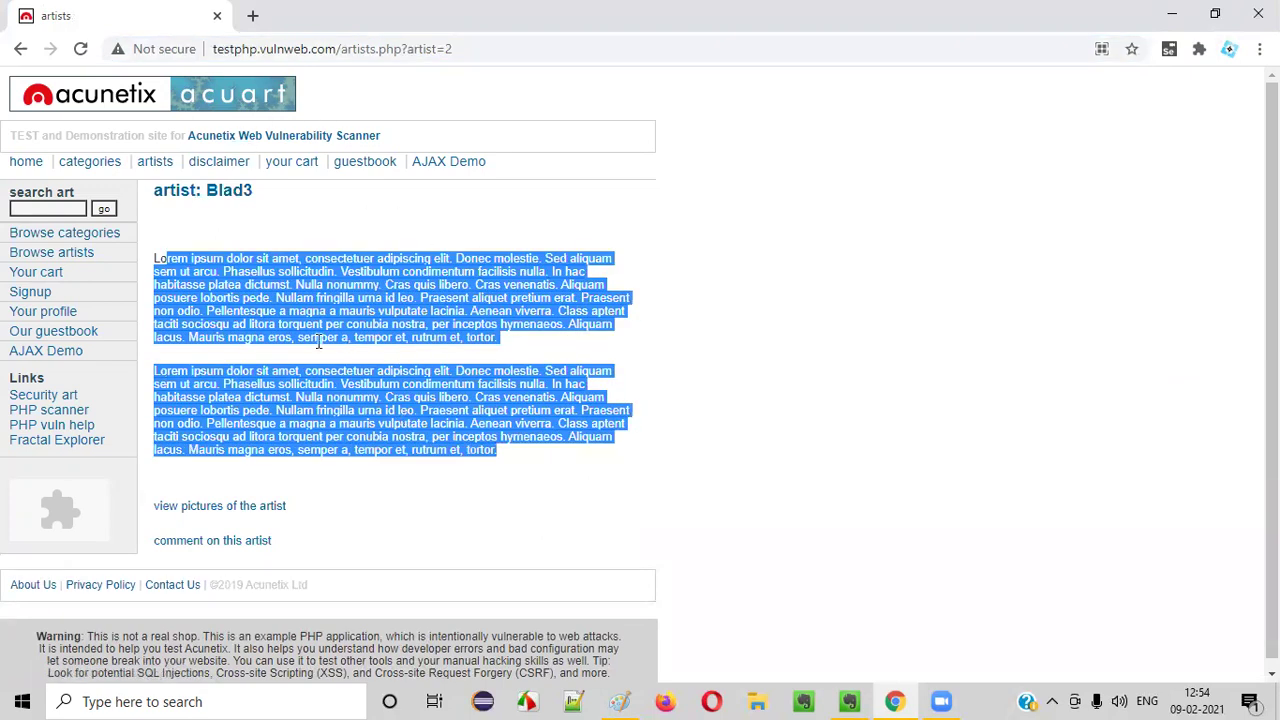
{"action": "left_click", "coordinate": [355, 316]}
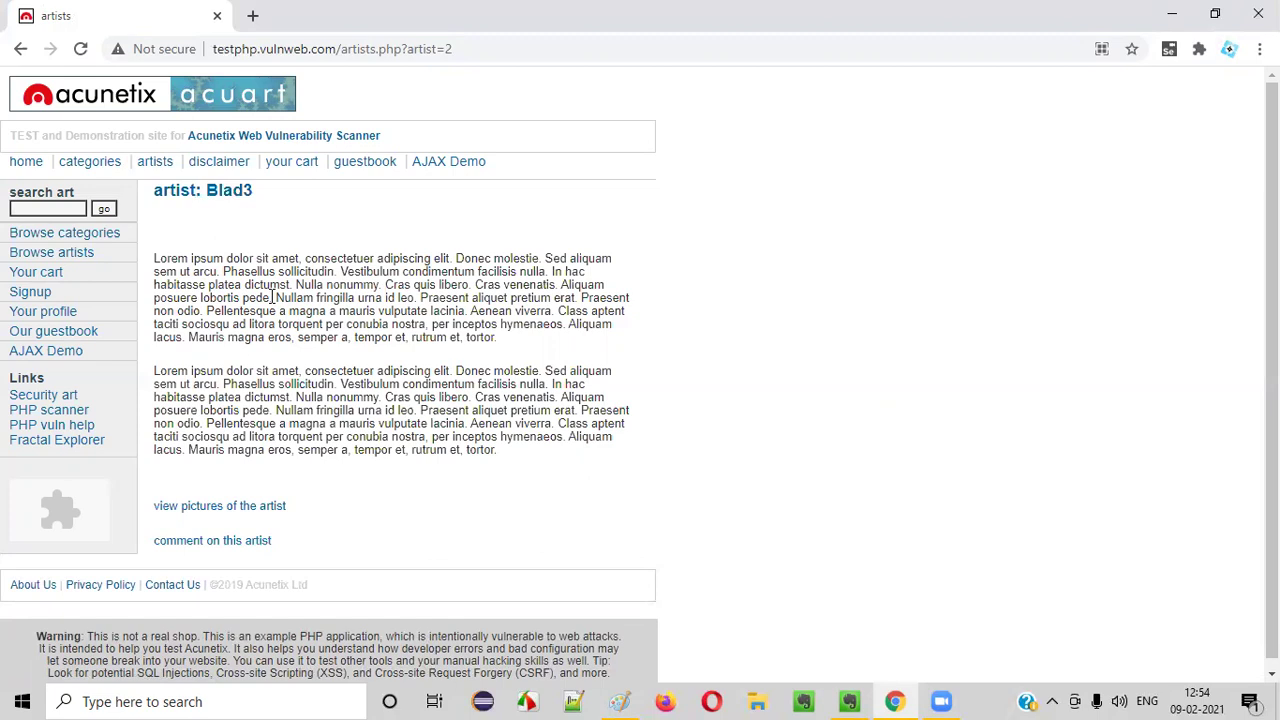
{"action": "left_click_drag", "start_coordinate": [217, 245], "coordinate": [585, 465]}
{"action": "left_click", "coordinate": [585, 465]}
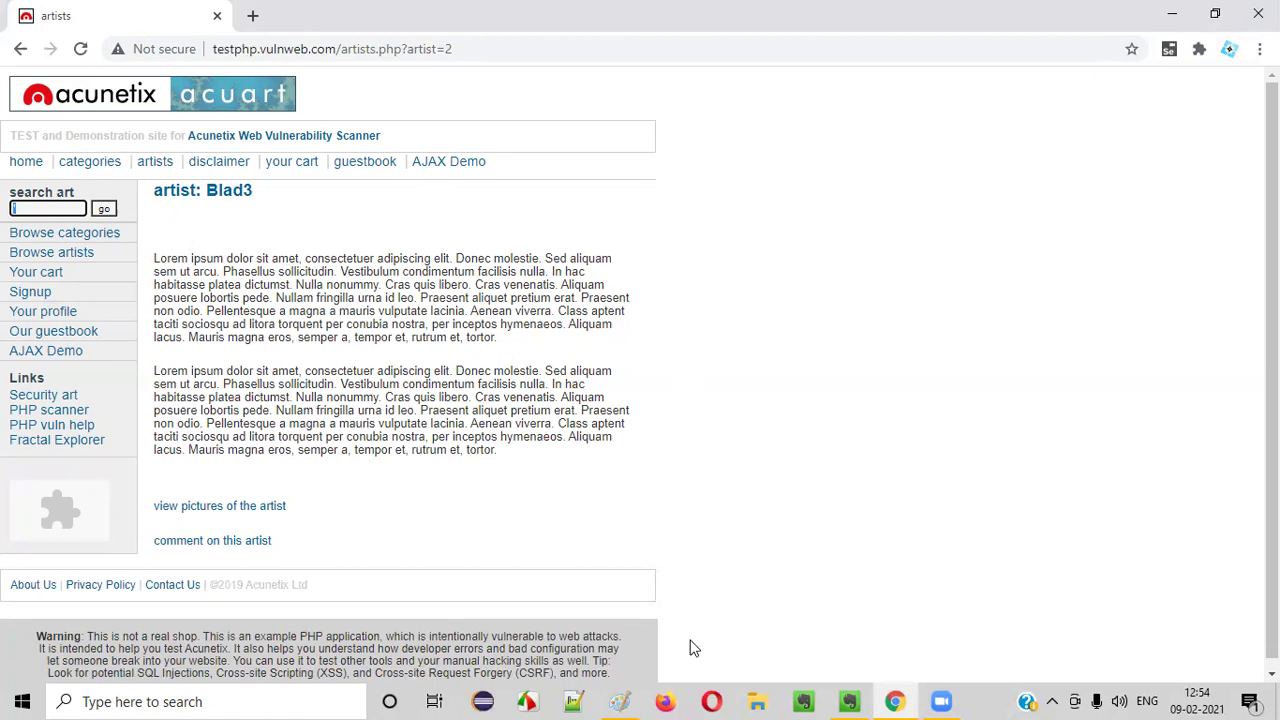
Switch to the Paint drawing comparing the penetration testing and vulnerability assessment payloads.
{"action": "left_click", "coordinate": [619, 701]}
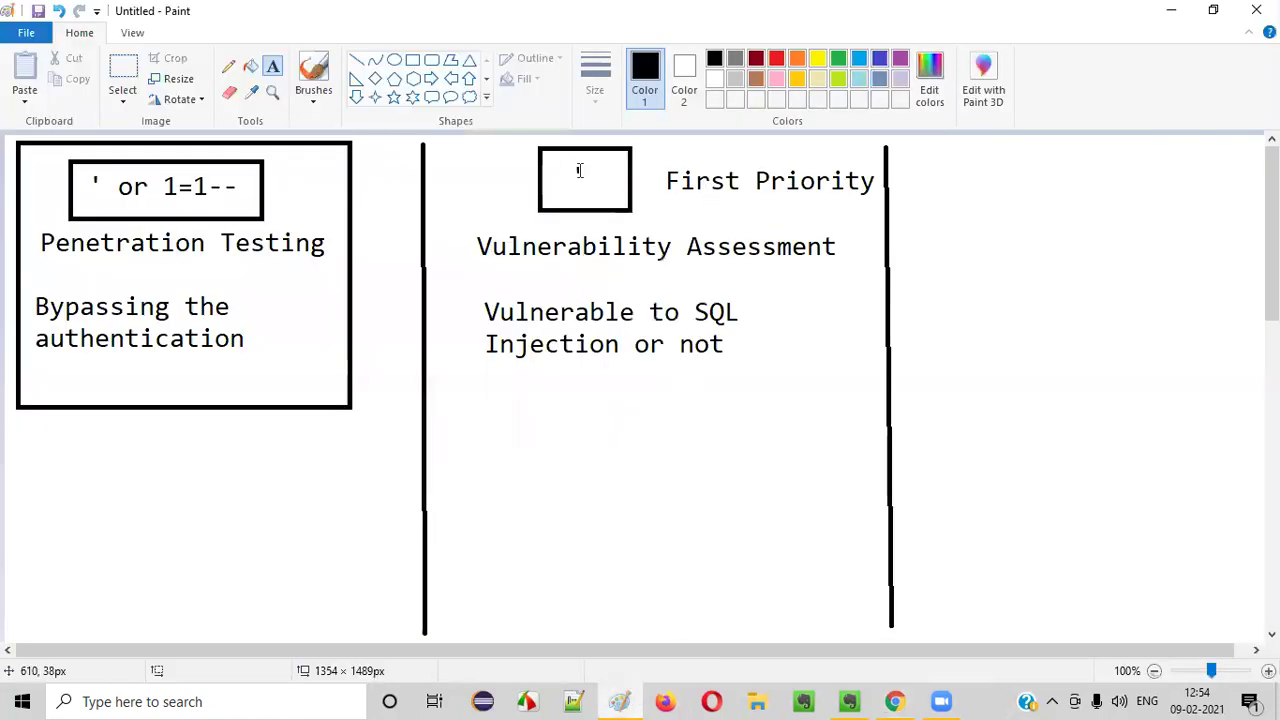
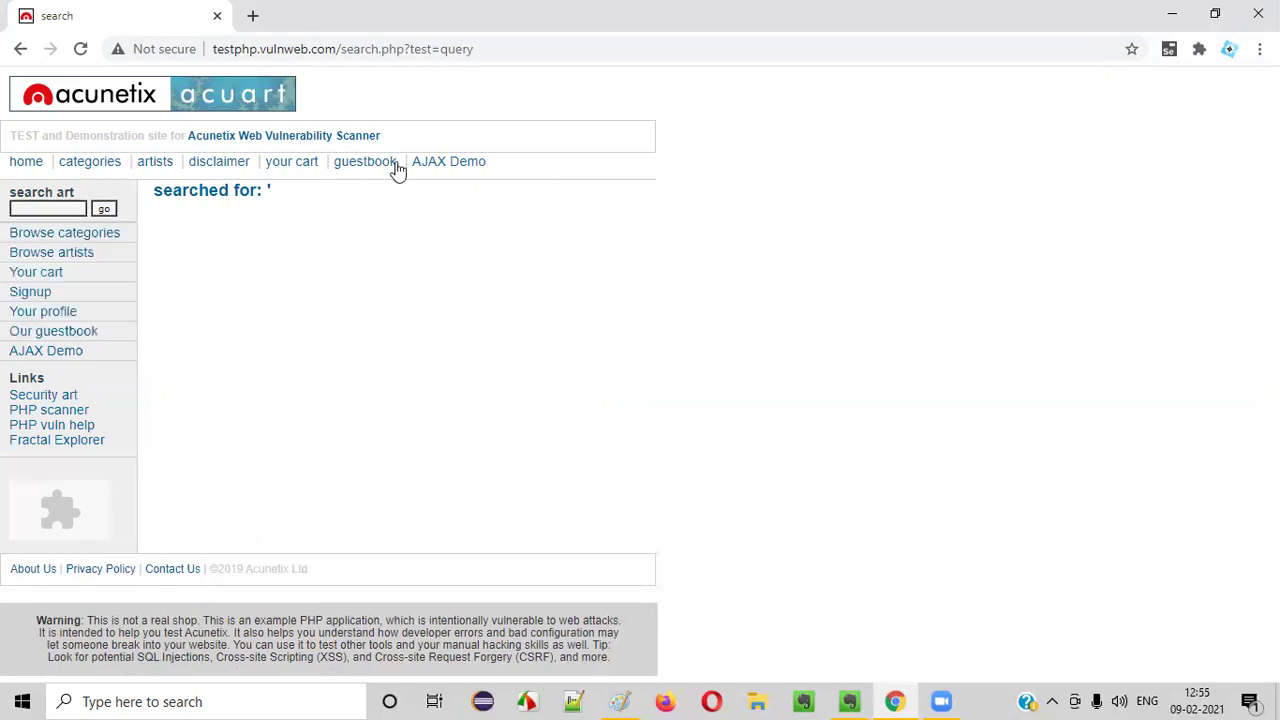
Enter the single-quote payload (') in the art search box.
{"action": "left_click", "coordinate": [64, 208]}
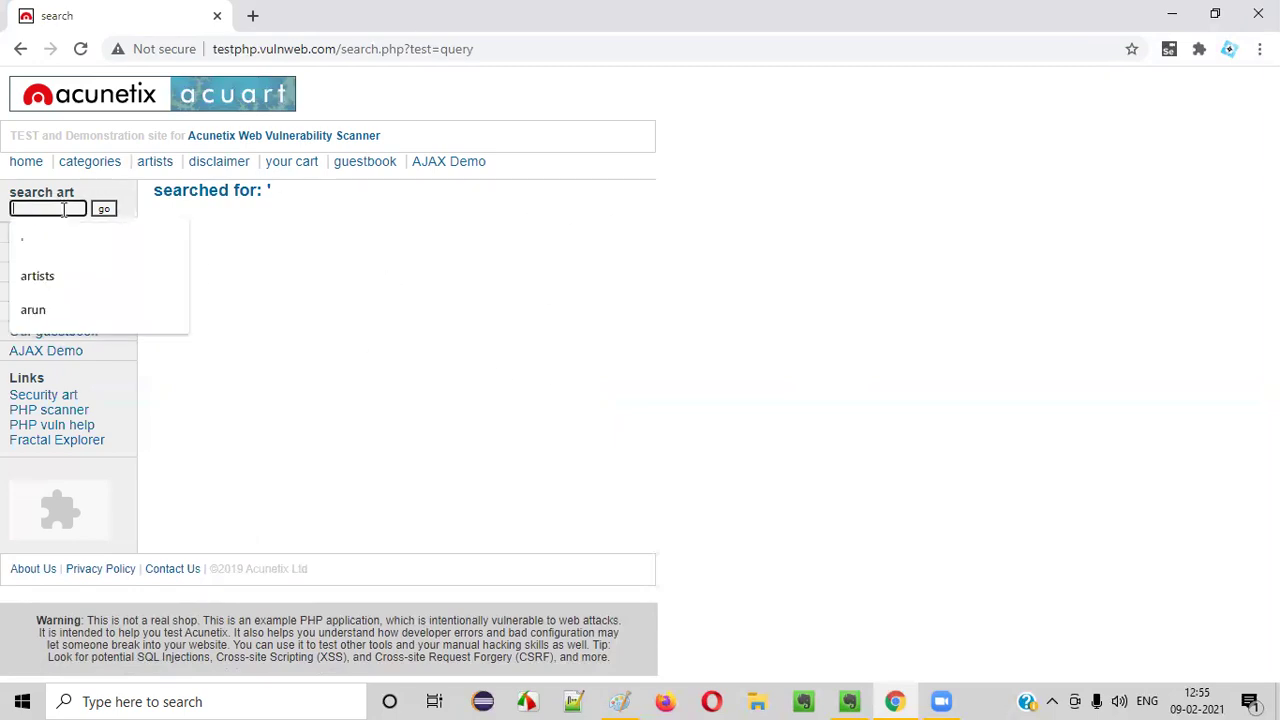
{"action": "left_click", "coordinate": [86, 207]}
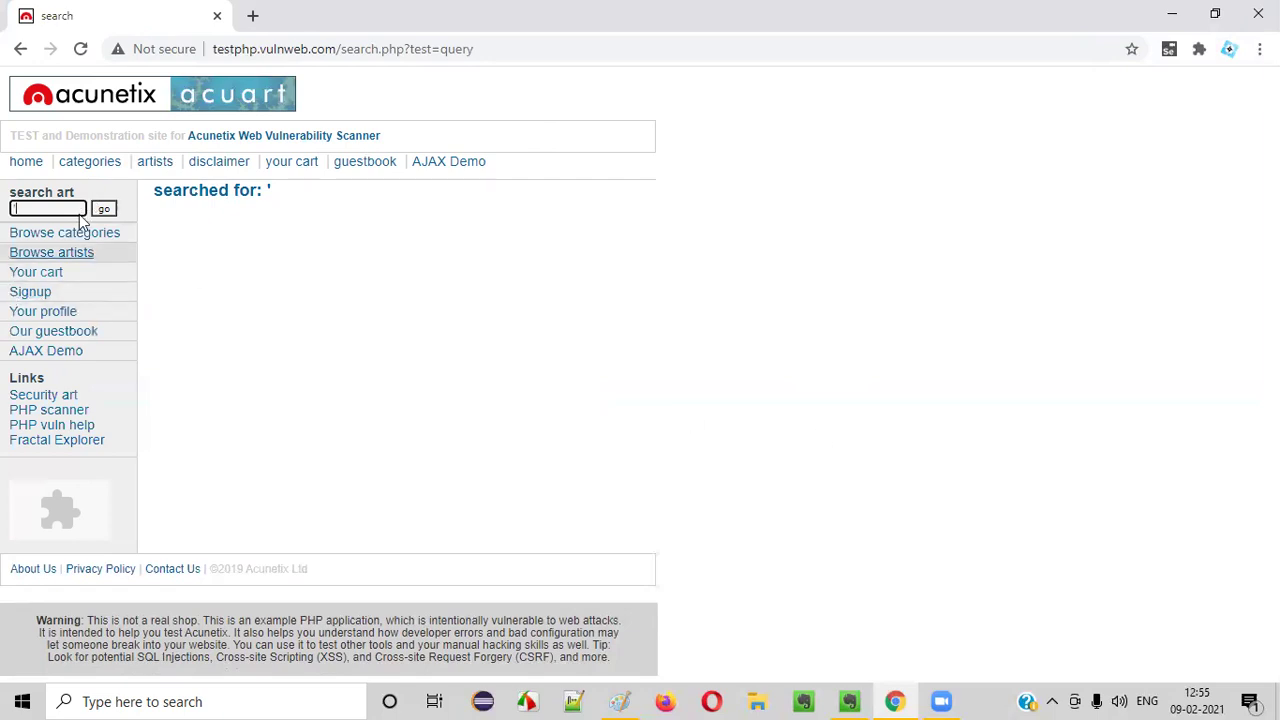
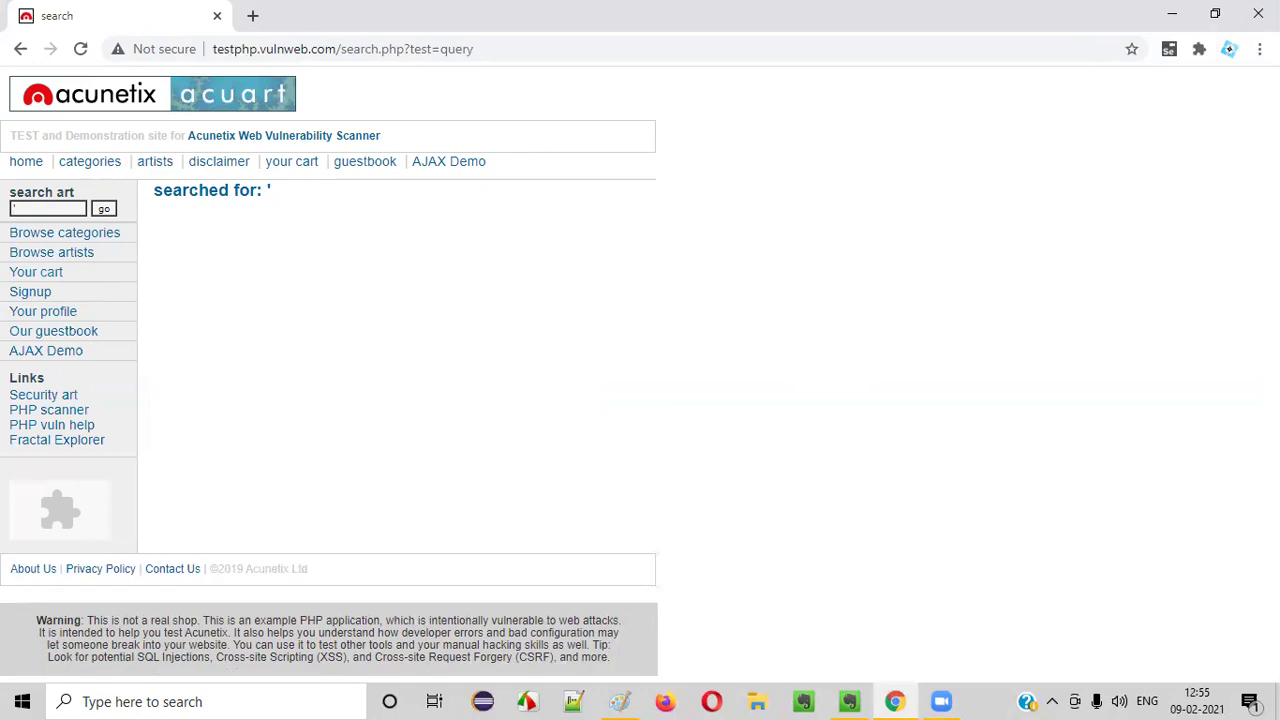
Open the detail page of the first artist in the site's artists list.
{"action": "left_click", "coordinate": [155, 163]}
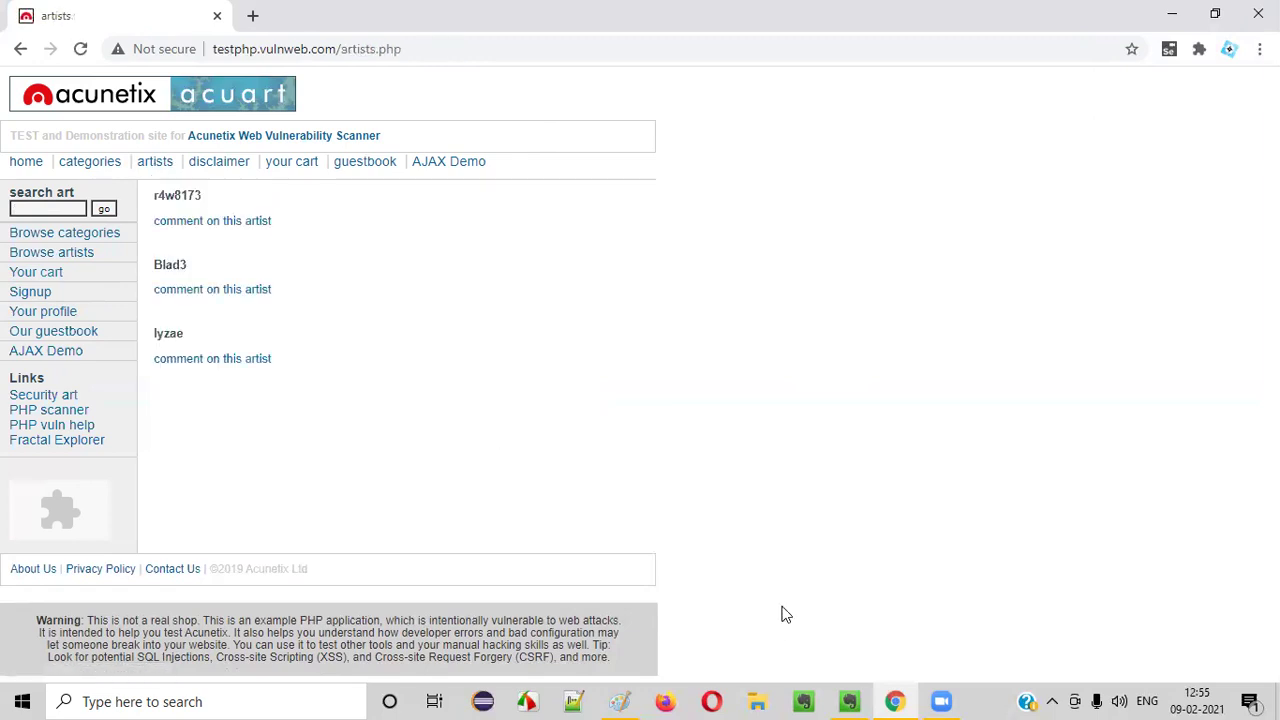
{"action": "left_click", "coordinate": [172, 196]}
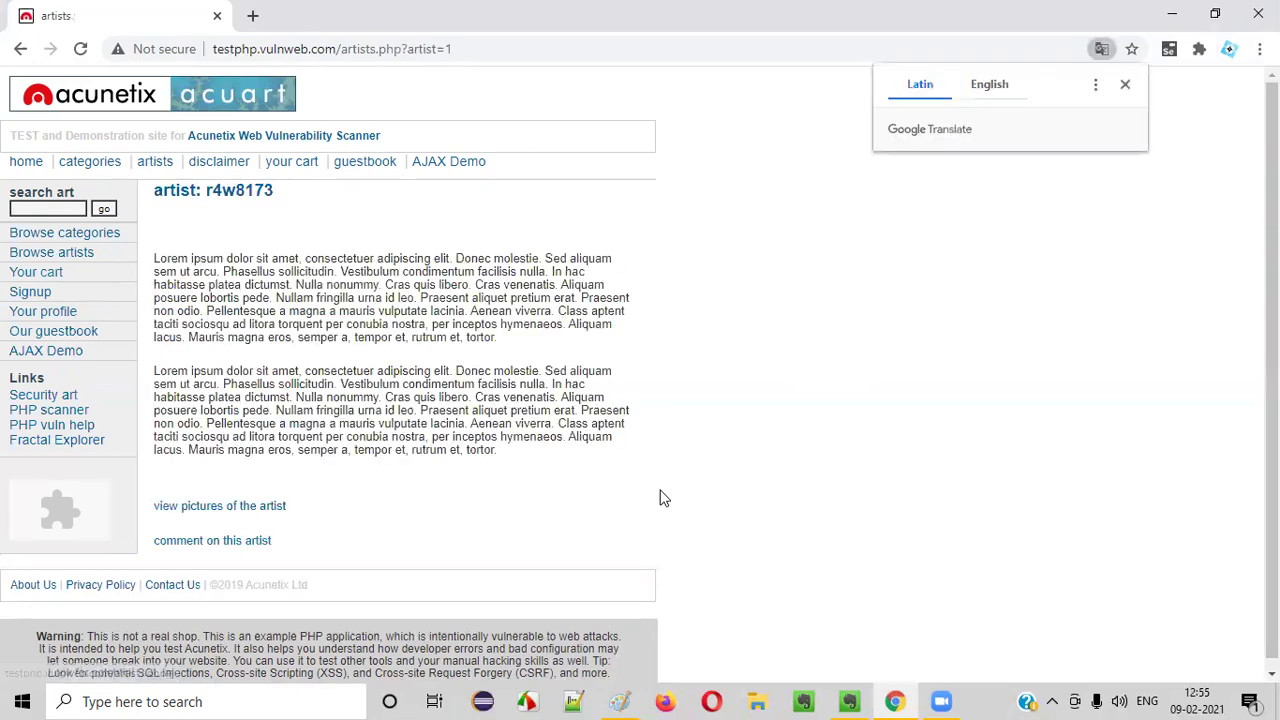
Highlight the artist=1 parameter in the page URL and start editing its value.
{"action": "left_click_drag", "start_coordinate": [407, 48], "coordinate": [461, 51]}
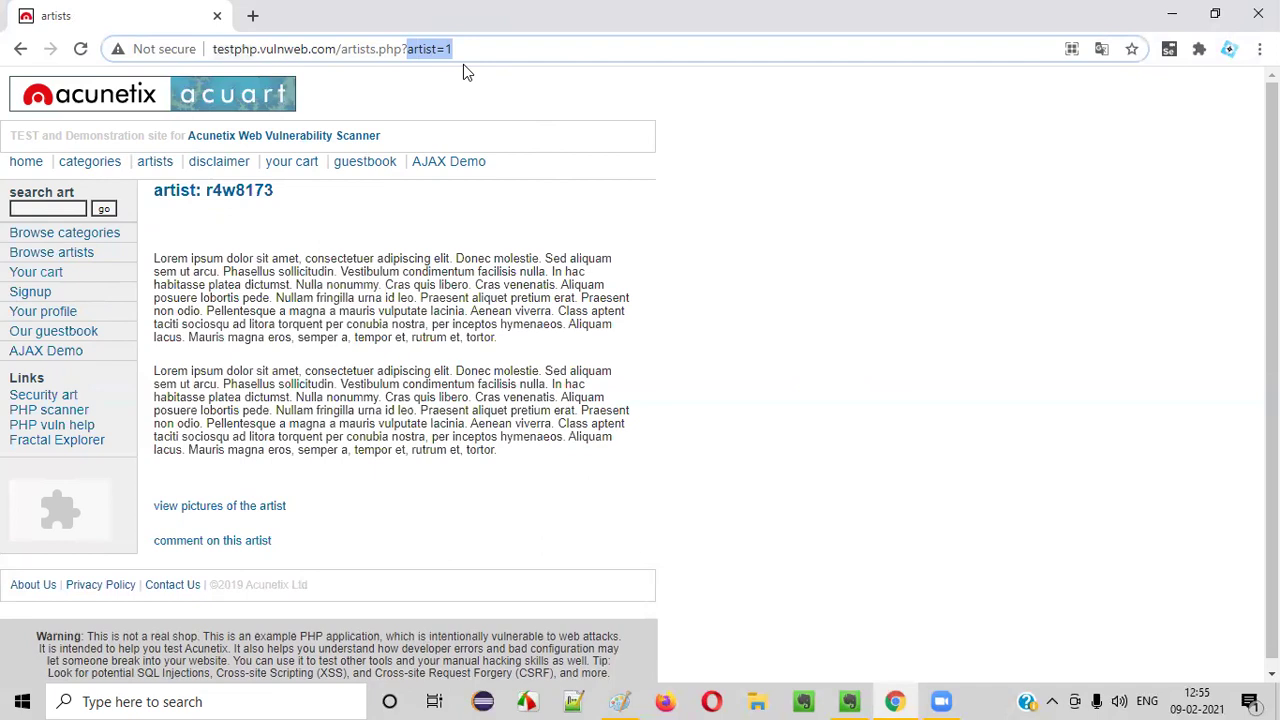
{"action": "left_click", "coordinate": [466, 48]}
{"action": "double_click", "coordinate": [450, 48]}
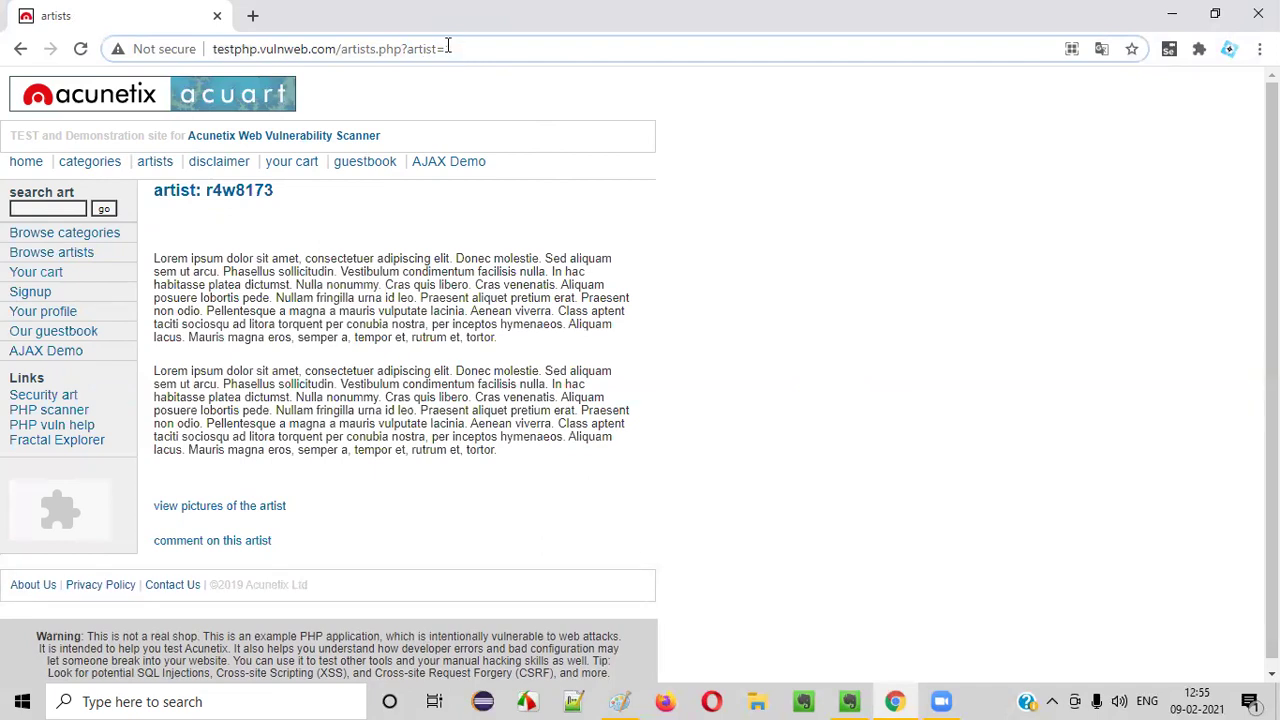
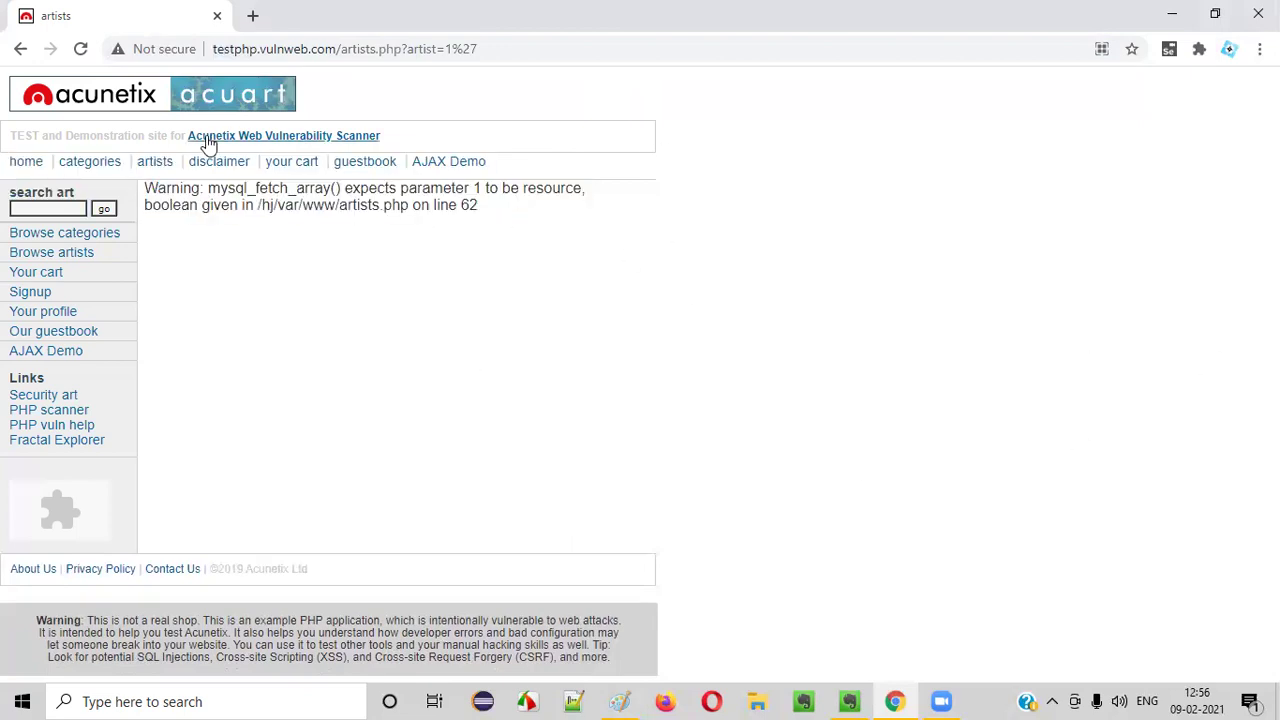
Highlight the full two-line database warning text in the content area of the artist page.
{"action": "left_click_drag", "start_coordinate": [148, 190], "coordinate": [480, 211]}
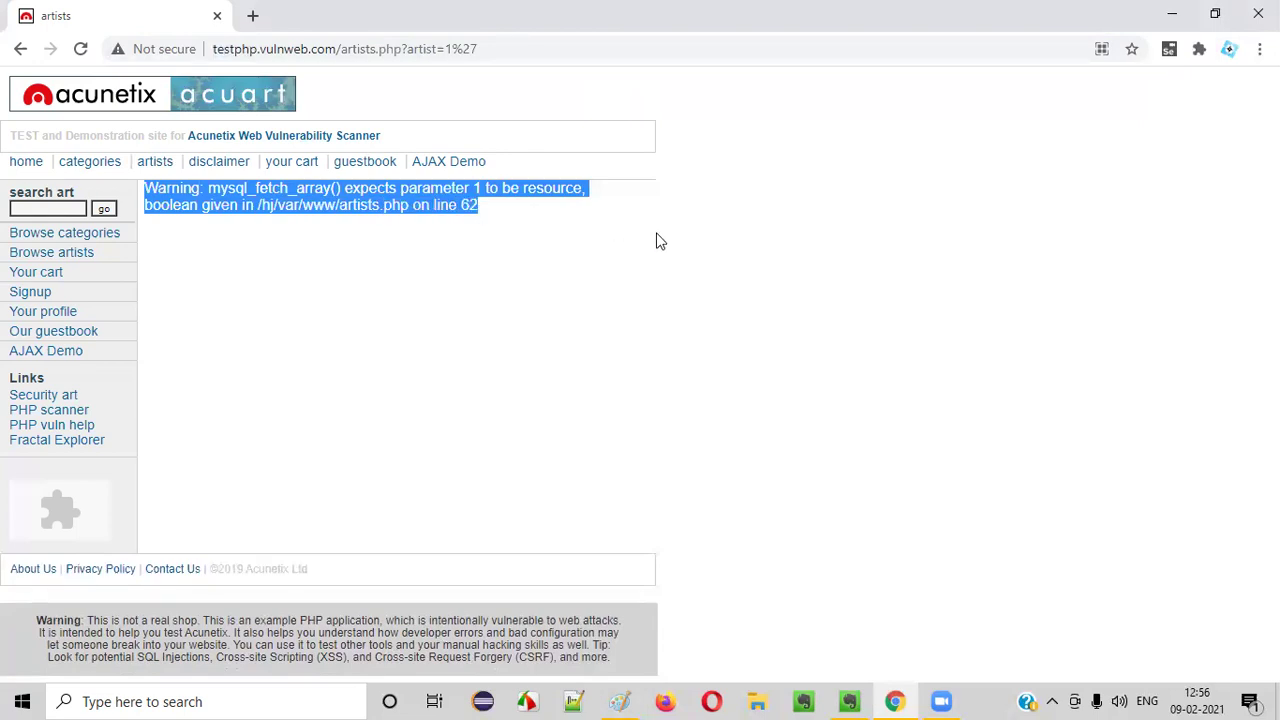